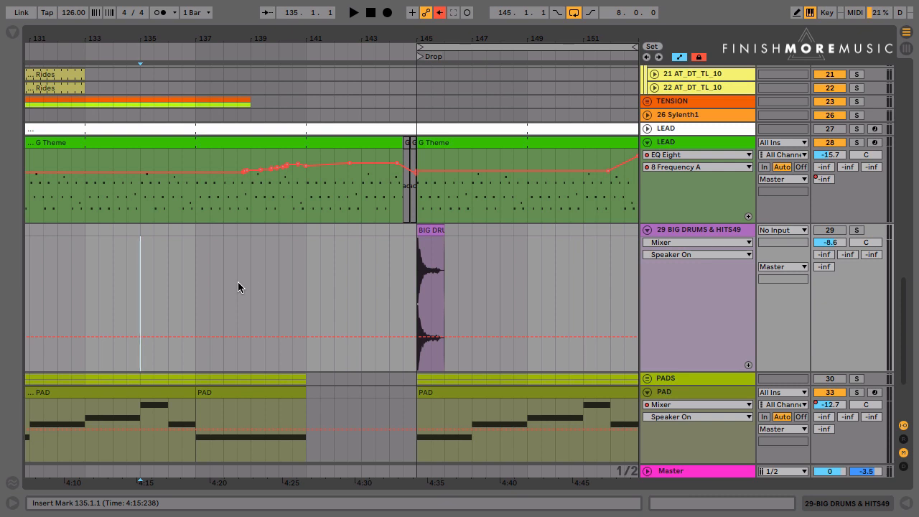
- Play the arrangement from bar 135 through the start of the drop
{"action": "left_click", "coordinate": [195, 296]}
{"action": "left_click_drag", "start_coordinate": [196, 296], "coordinate": [274, 294]}
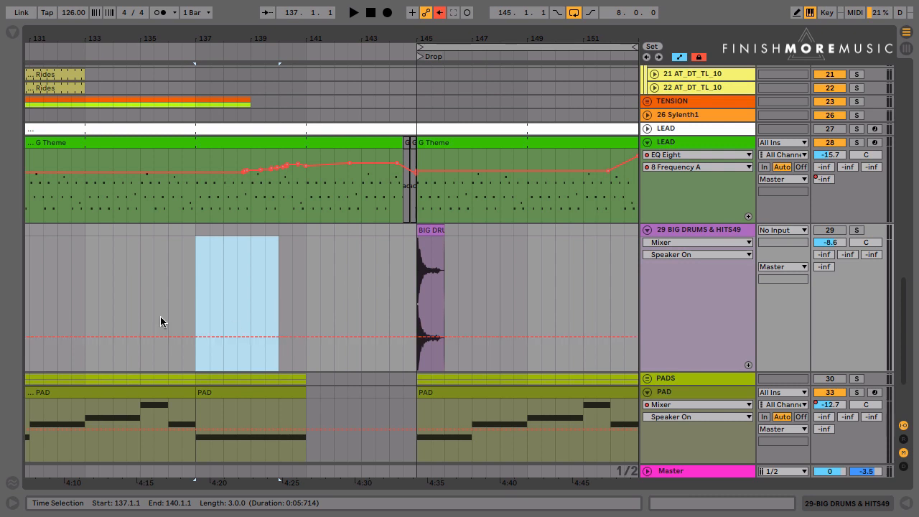
{"action": "left_click", "coordinate": [142, 289]}
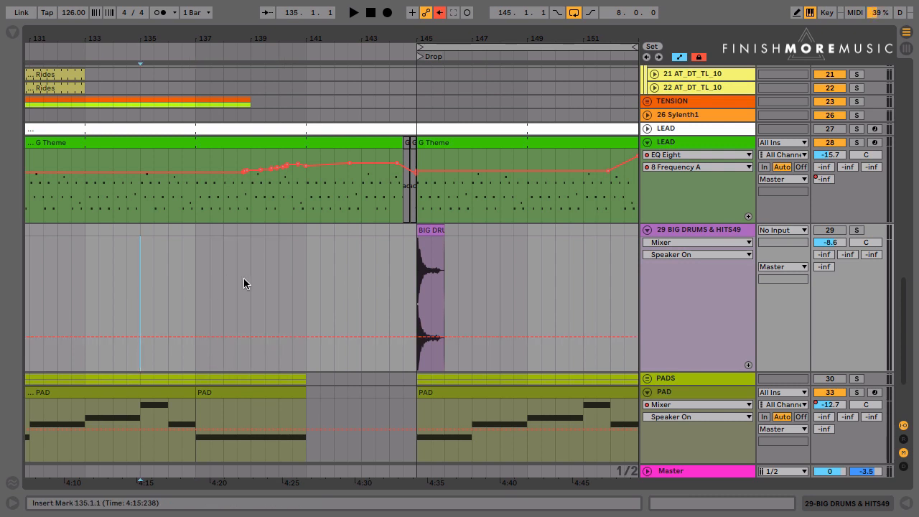
{"action": "key", "text": "space"}
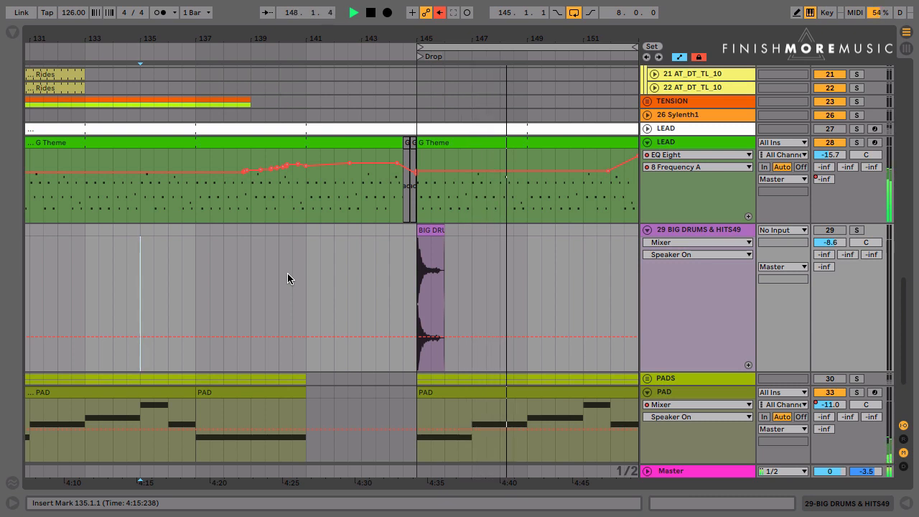
{"action": "key", "text": "space"}
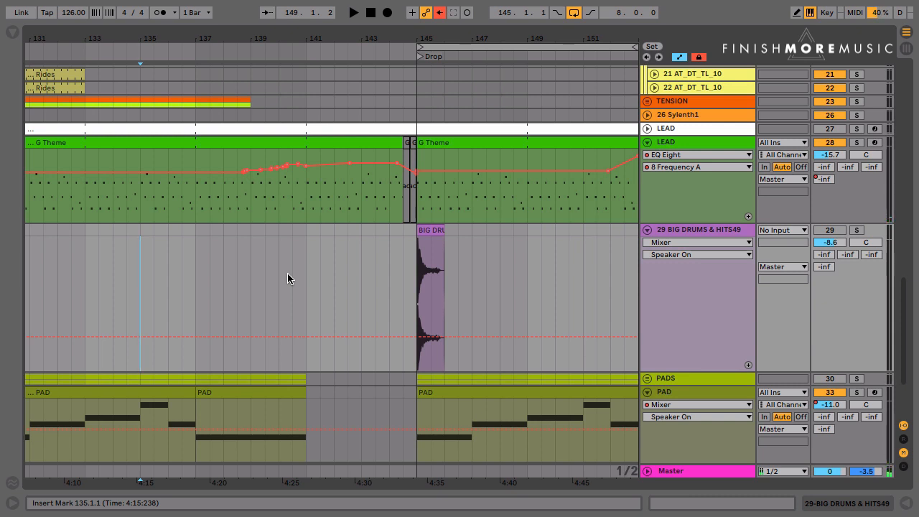
{"action": "left_click", "coordinate": [194, 292]}
{"action": "left_click_drag", "start_coordinate": [201, 297], "coordinate": [519, 267]}
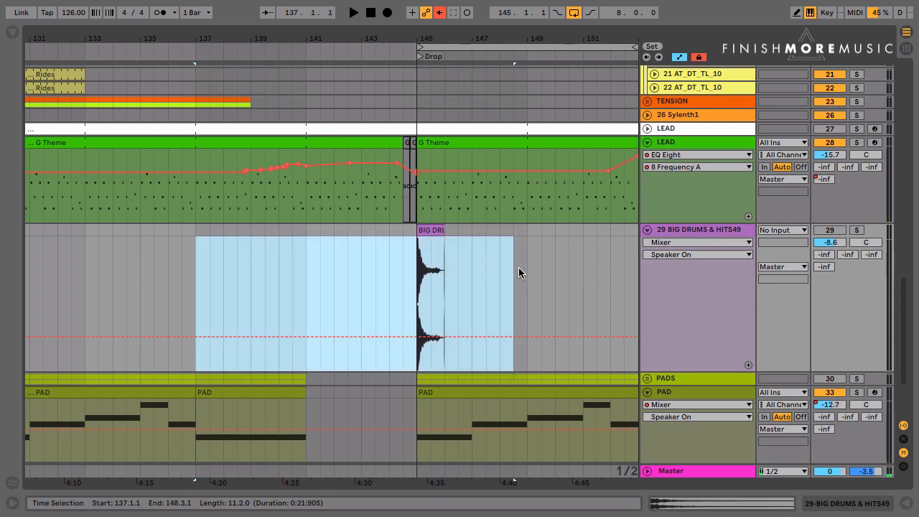
{"action": "left_click_drag", "start_coordinate": [308, 413], "coordinate": [420, 408]}
{"action": "left_click_drag", "start_coordinate": [304, 262], "coordinate": [416, 262]}
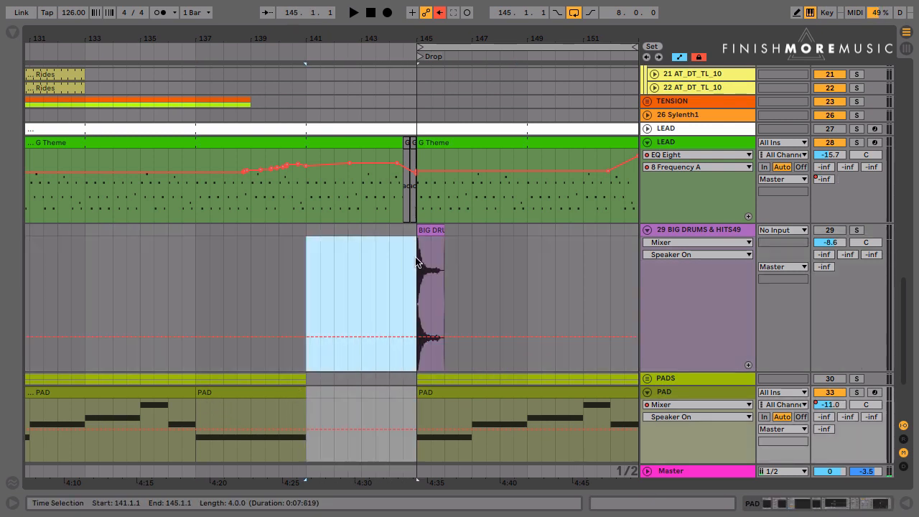
{"action": "left_click_drag", "start_coordinate": [541, 284], "coordinate": [267, 284]}
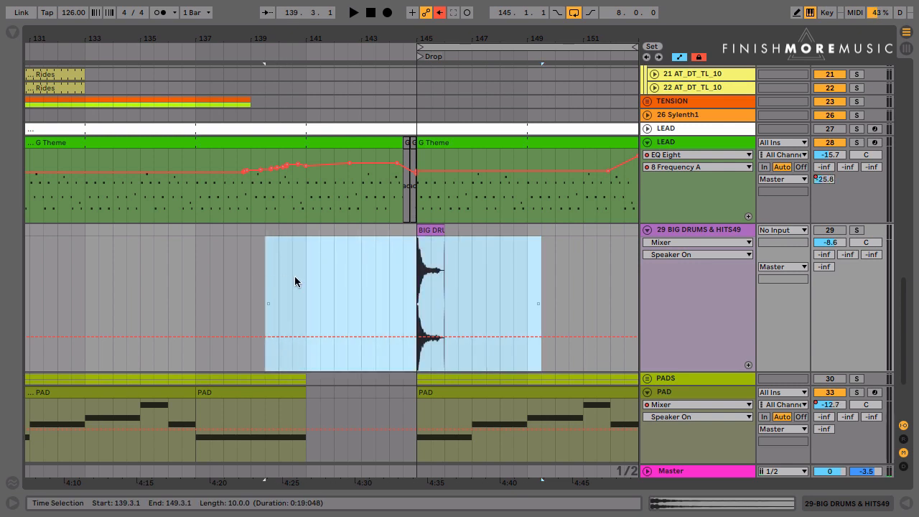
{"action": "left_click", "coordinate": [348, 263]}
- Solo the BIG DRUMS & HITS49 track and hide the automation lanes
{"action": "left_click", "coordinate": [434, 231]}
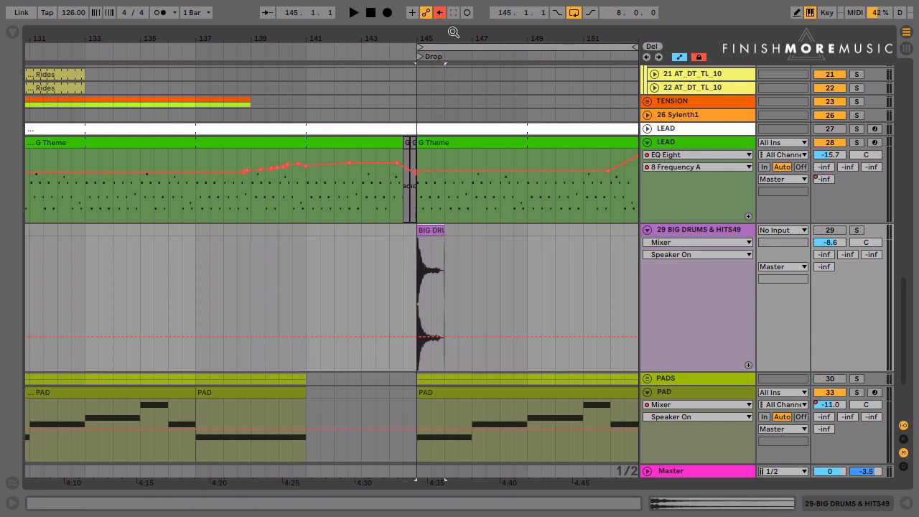
{"action": "mouse_move", "coordinate": [455, 34]}
{"action": "left_mouse_down"}
{"action": "mouse_move", "coordinate": [352, 108]}
{"action": "mouse_move", "coordinate": [449, 35]}
{"action": "left_mouse_up"}
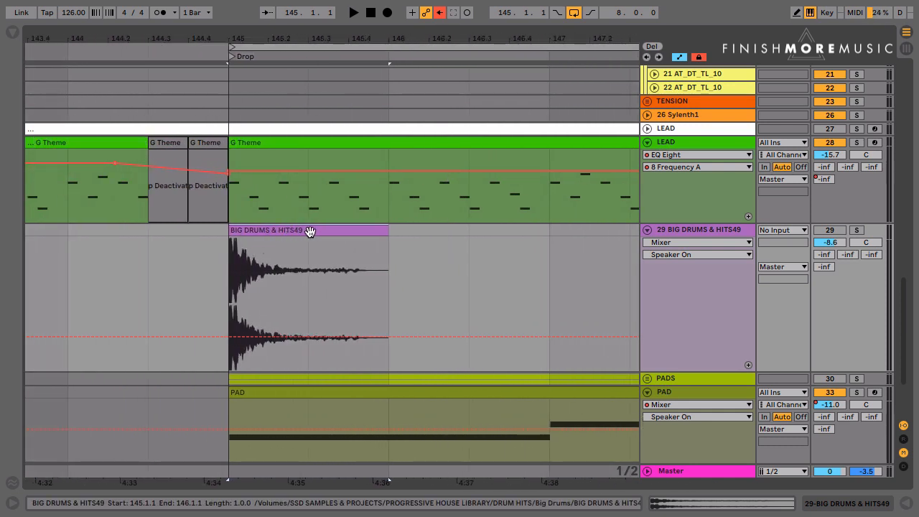
{"action": "left_click", "coordinate": [856, 230]}
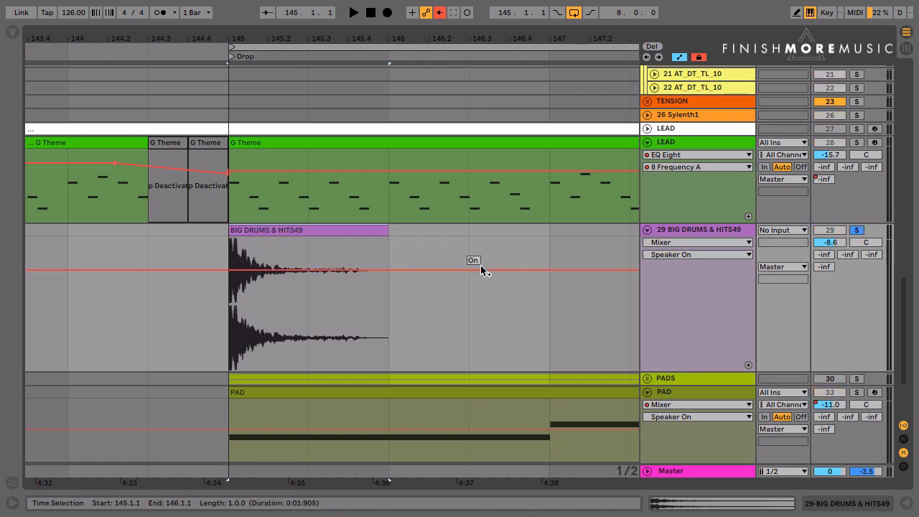
{"action": "key", "text": "a"}
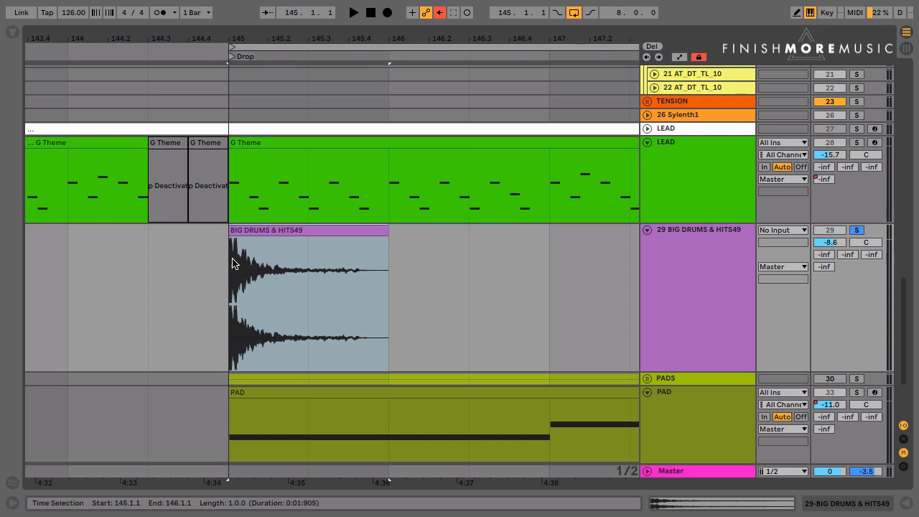
- Play the soloed drum hit clip from bar 145 to audition it
{"action": "left_click", "coordinate": [262, 230]}
{"action": "key", "text": "space"}
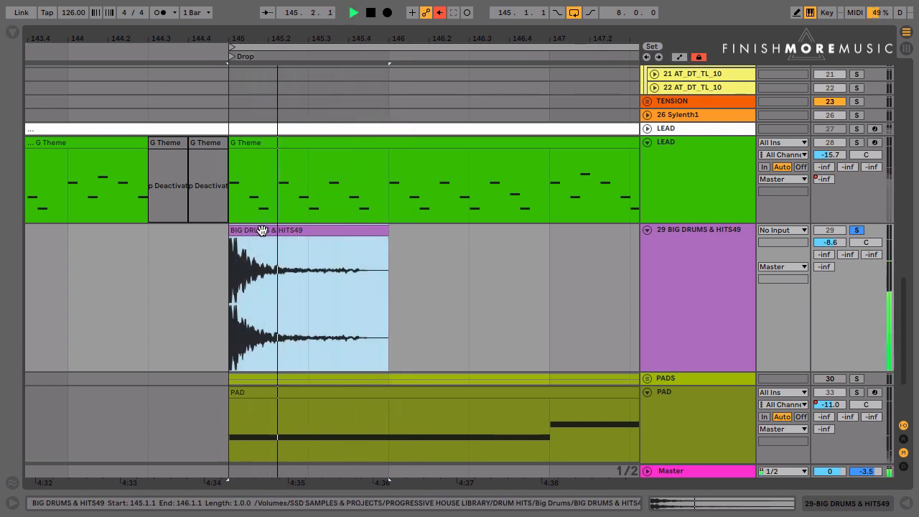
{"action": "key", "text": "space"}
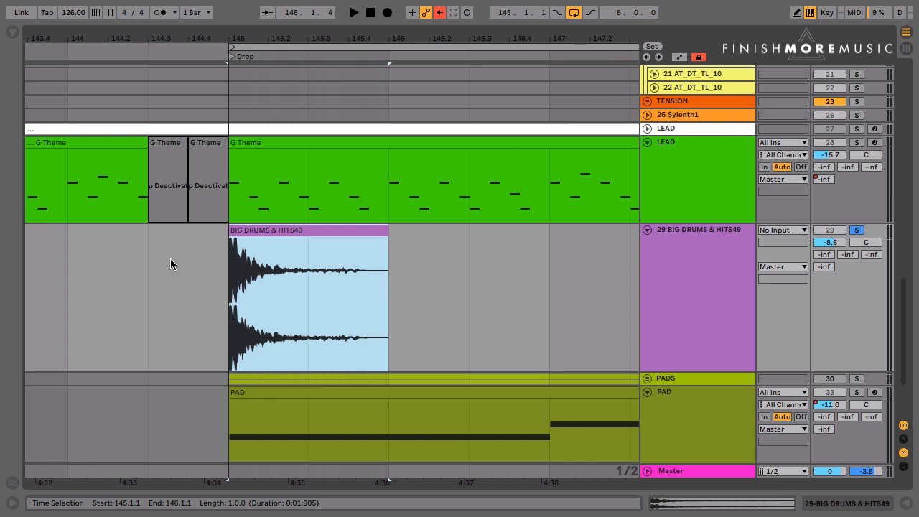
{"action": "left_click", "coordinate": [321, 229]}
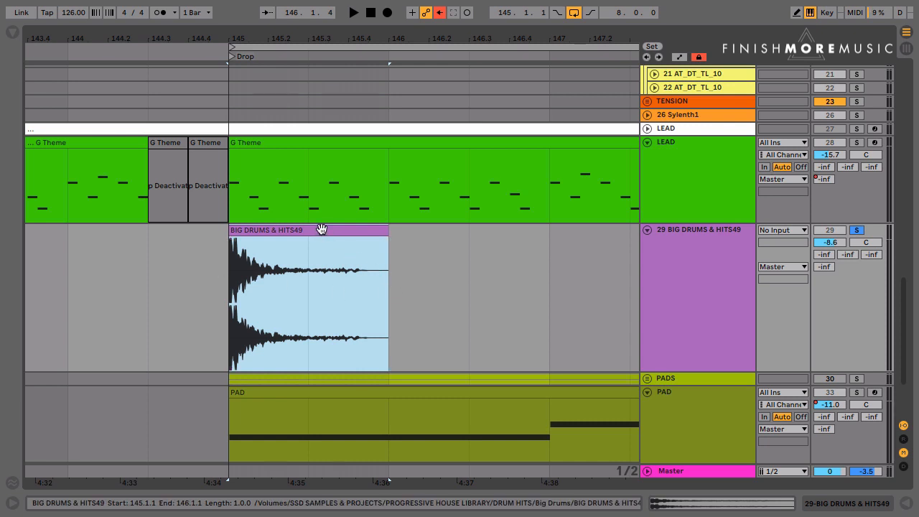
{"action": "left_click", "coordinate": [357, 260]}
{"action": "left_click", "coordinate": [329, 231]}
- Find the Reverb effect in the browser and add it to the BIG DRUMS & HITS49 track
{"action": "key", "text": "minus"}
{"action": "key", "text": "minus"}
{"action": "key", "text": "minus"}
{"action": "key", "text": "minus"}
{"action": "key", "text": "minus"}
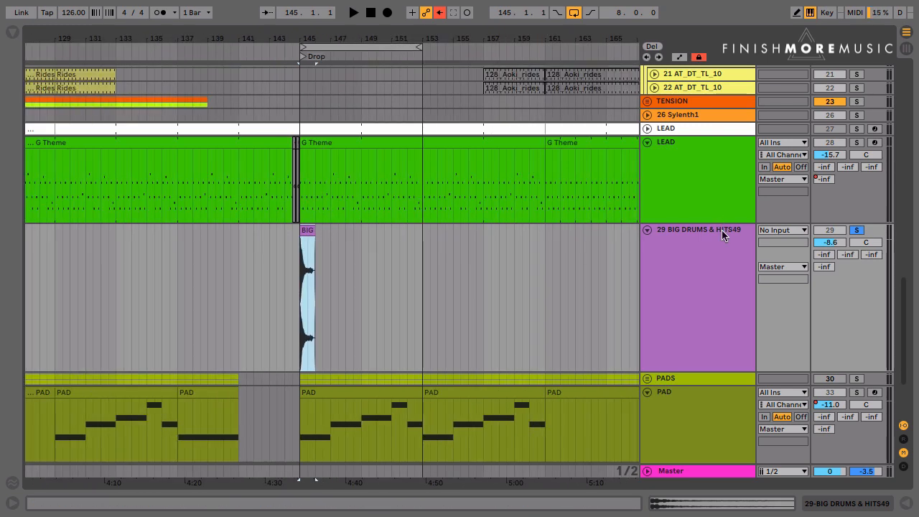
{"action": "double_click", "coordinate": [715, 245]}
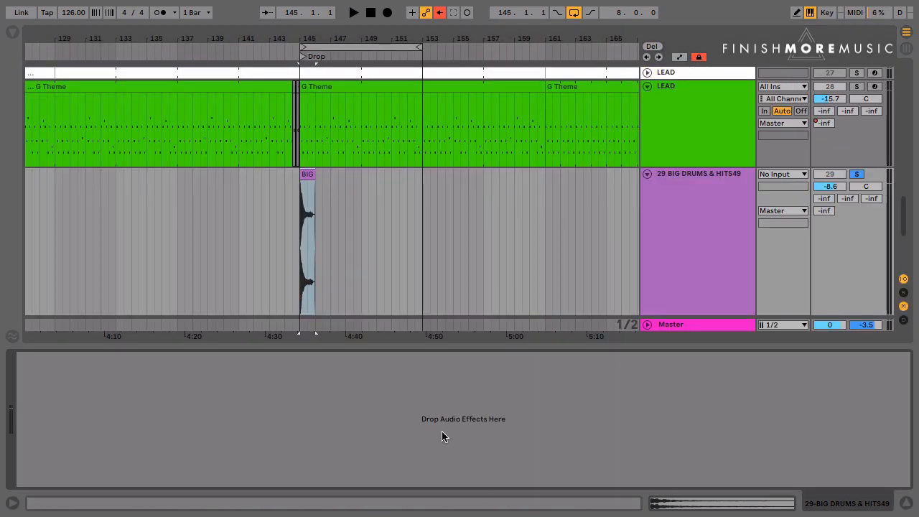
{"action": "key", "text": "ctrl+f"}
{"action": "type", "text": "reverb"}
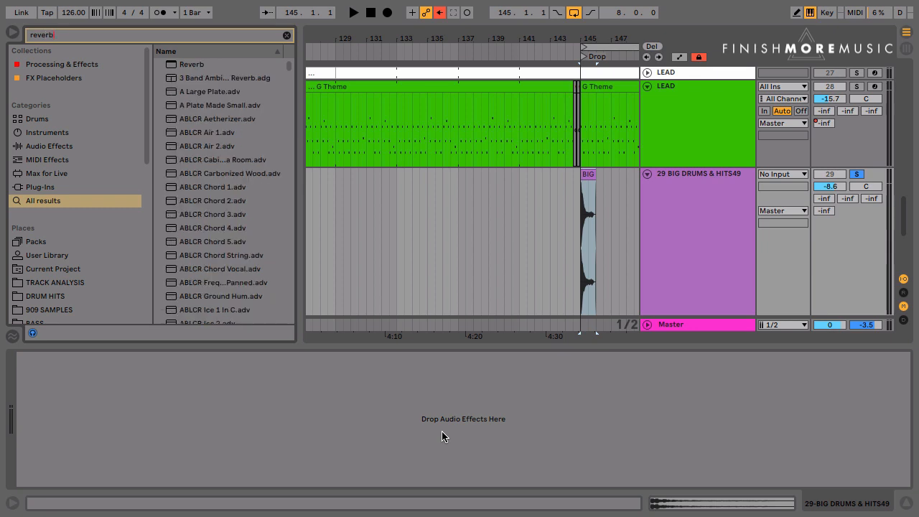
{"action": "key", "text": "Down"}
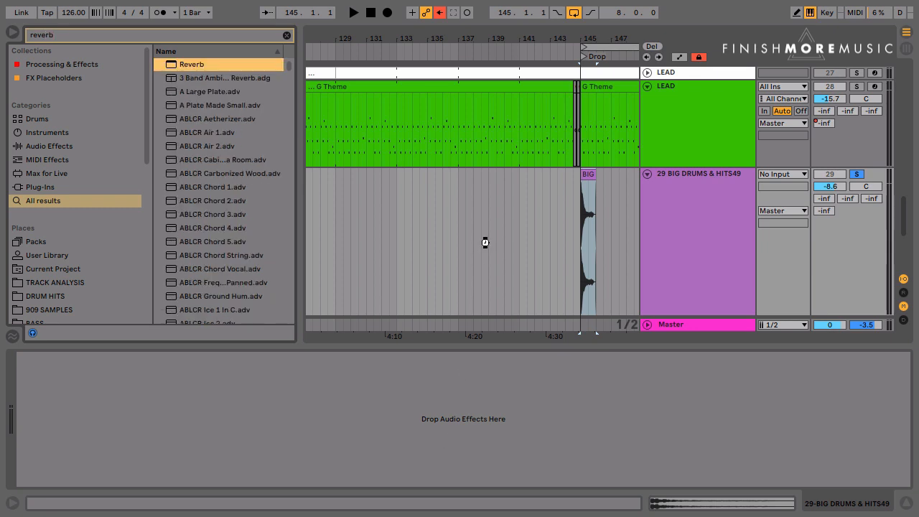
{"action": "key", "text": "Return"}
{"action": "key", "text": "ctrl+alt+b"}
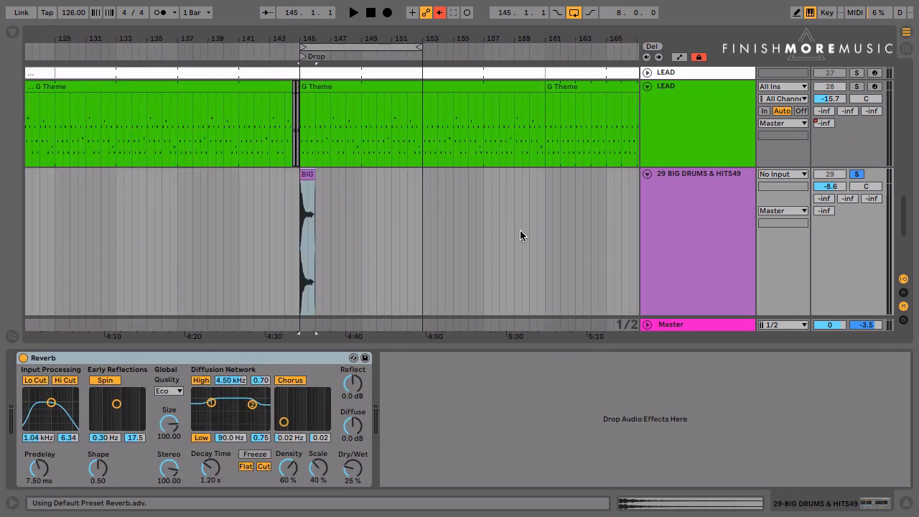
- Set the Reverb to 60 s decay time and 100% dry/wet, with the high diffusion filter at 3.11 kHz and 0.37
{"action": "left_click_drag", "start_coordinate": [319, 33], "coordinate": [209, 34]}
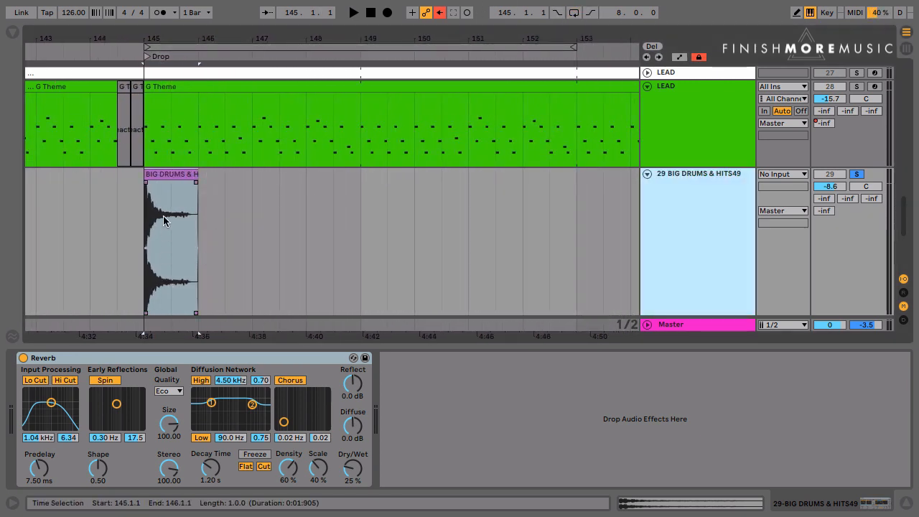
{"action": "left_click", "coordinate": [166, 176]}
{"action": "left_click_drag", "start_coordinate": [210, 468], "coordinate": [210, 402]}
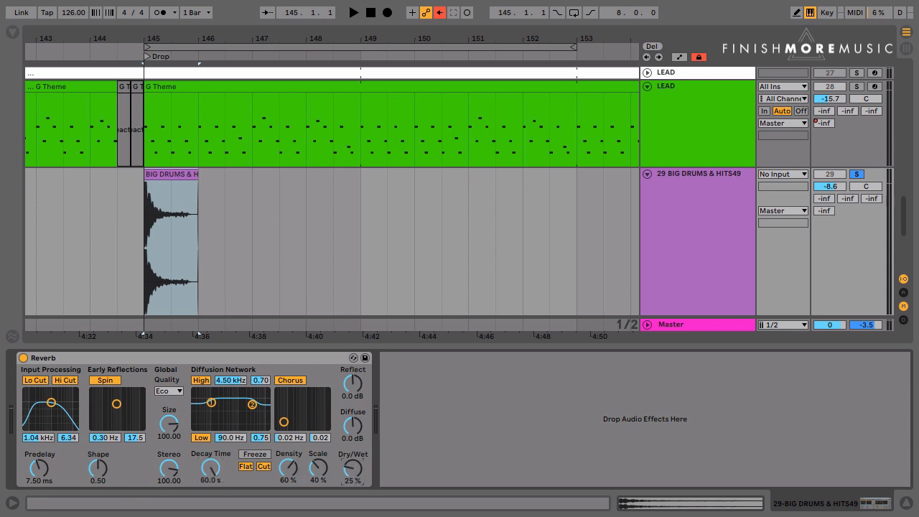
{"action": "left_click_drag", "start_coordinate": [352, 475], "coordinate": [351, 424]}
{"action": "left_click_drag", "start_coordinate": [252, 404], "coordinate": [249, 419]}
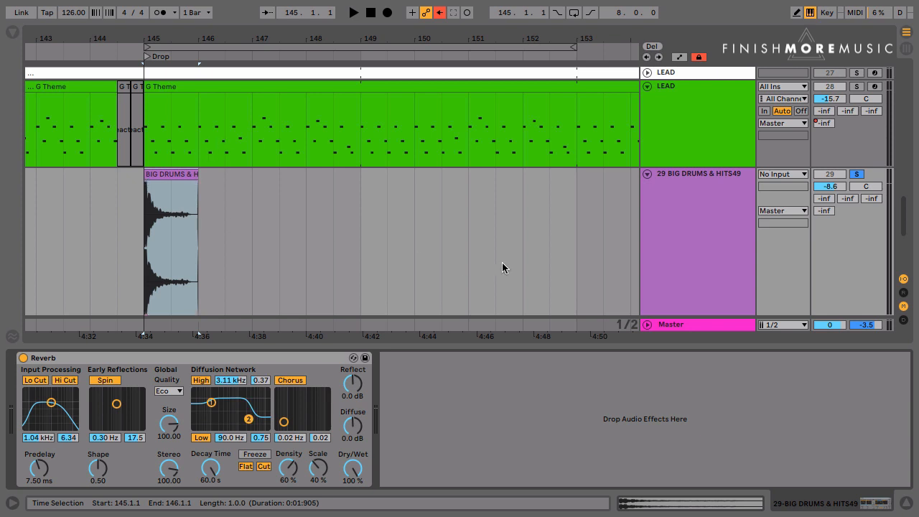
- Play the drum hit from bar 145 through the Reverb and check its decay time
{"action": "left_click", "coordinate": [173, 178]}
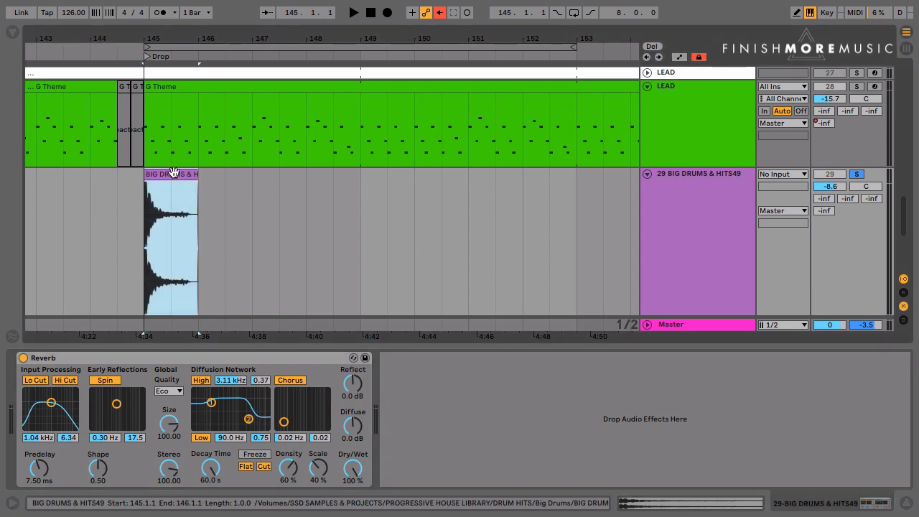
{"action": "key", "text": "space"}
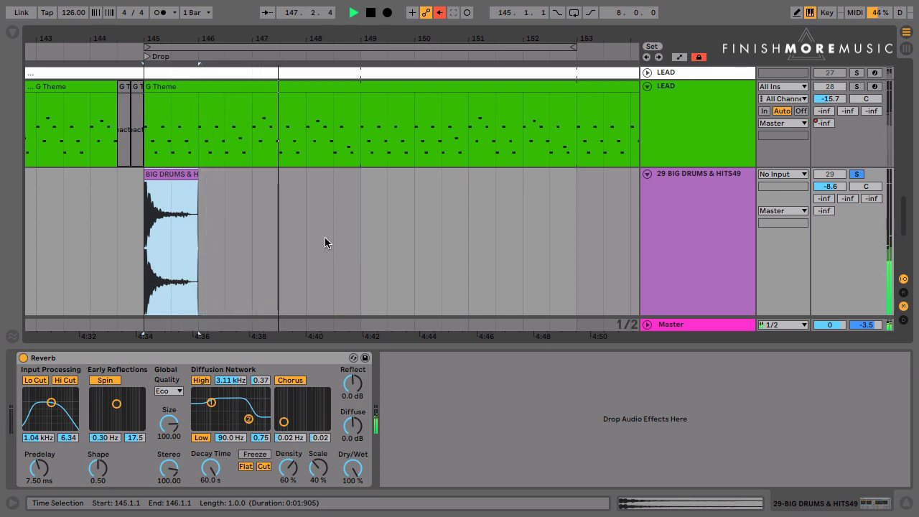
{"action": "key", "text": "space"}
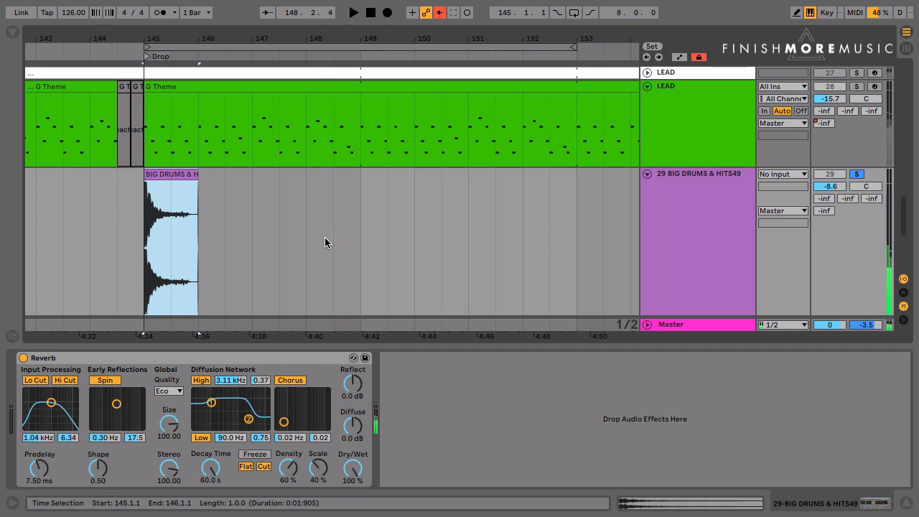
{"action": "left_click", "coordinate": [209, 468]}
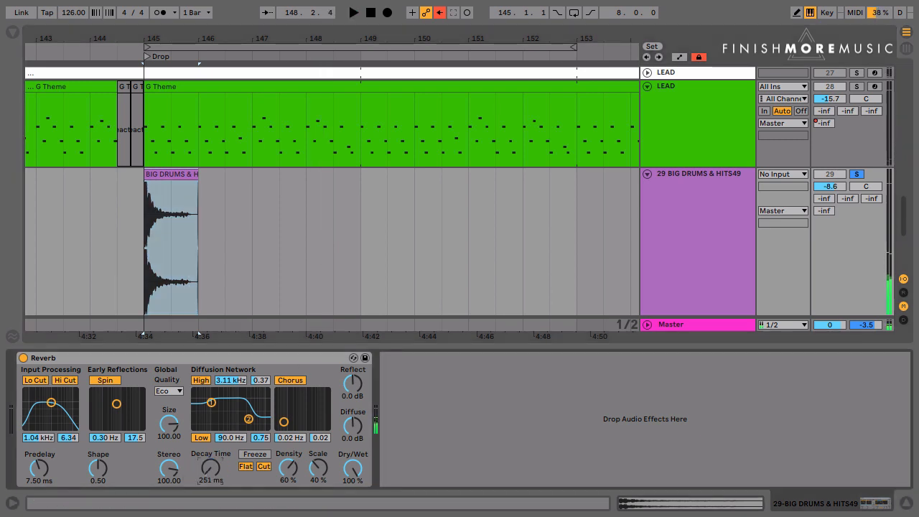
- Freeze the BIG DRUMS & HITS49 track and flatten it to audio
{"action": "left_click", "coordinate": [689, 199]}
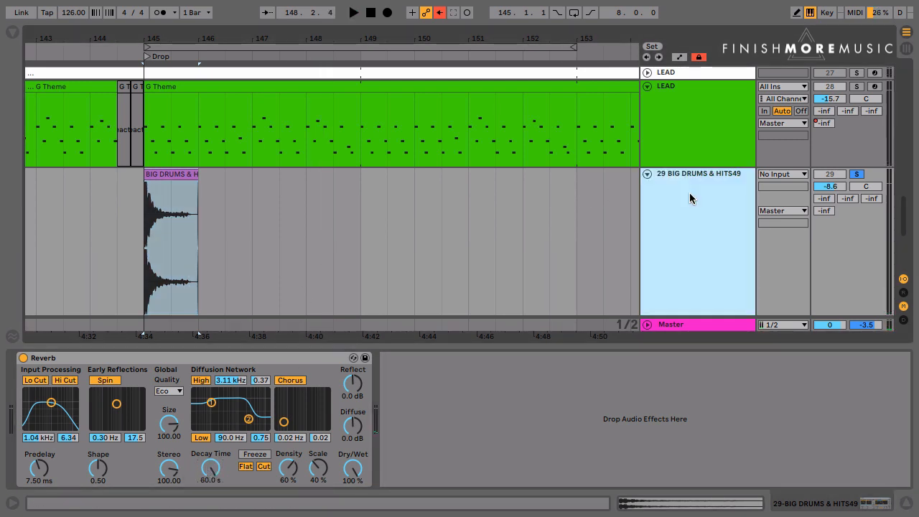
{"action": "right_click", "coordinate": [690, 199]}
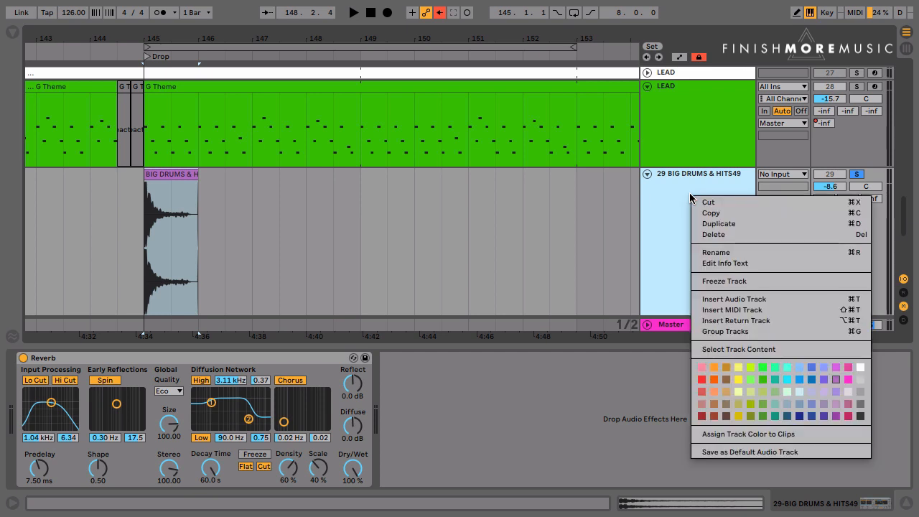
{"action": "left_click", "coordinate": [720, 282]}
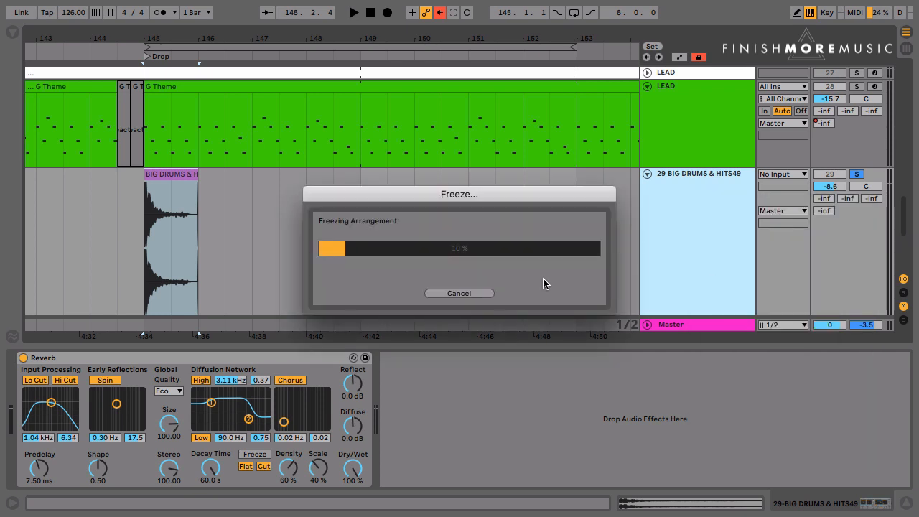
{"action": "left_click_drag", "start_coordinate": [457, 201], "coordinate": [451, 188]}
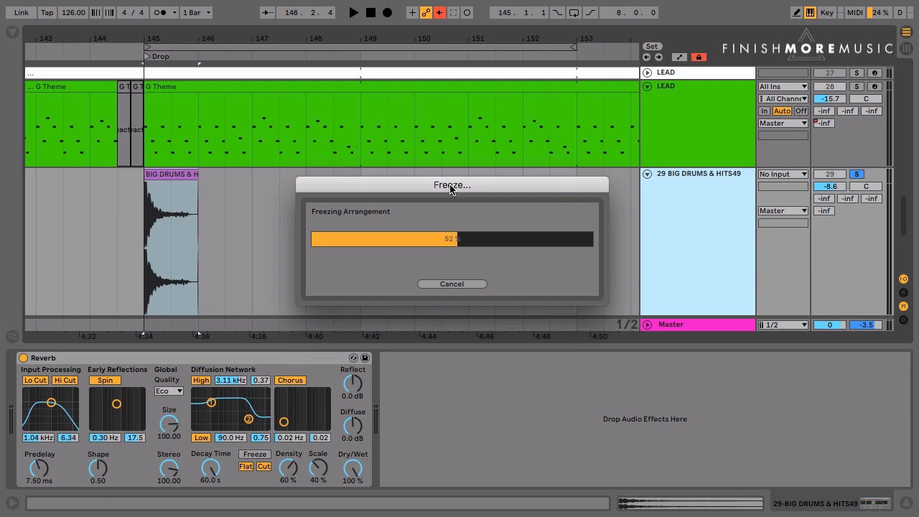
{"action": "left_click_drag", "start_coordinate": [451, 188], "coordinate": [406, 118]}
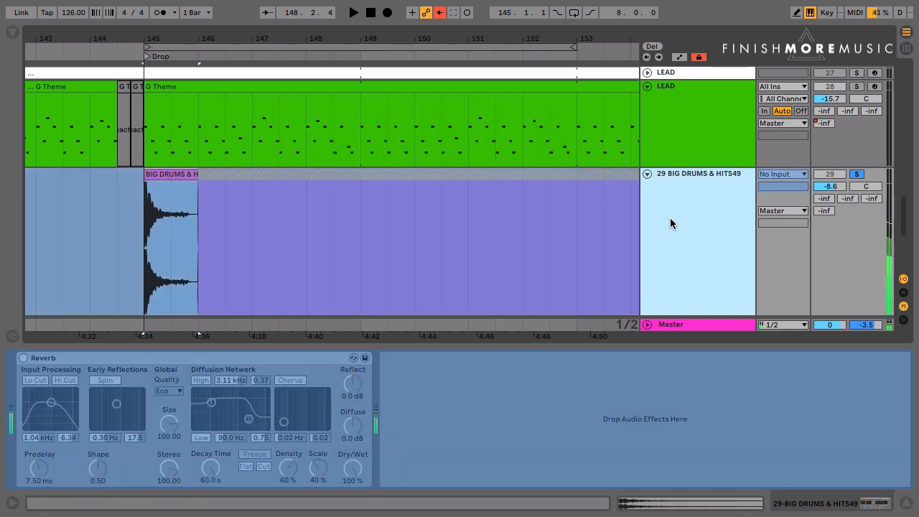
{"action": "right_click", "coordinate": [670, 217]}
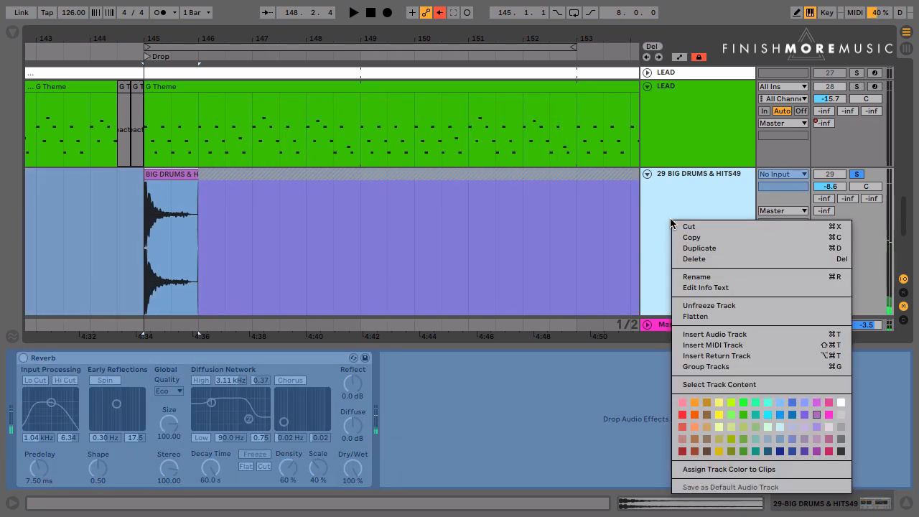
{"action": "left_click", "coordinate": [687, 317]}
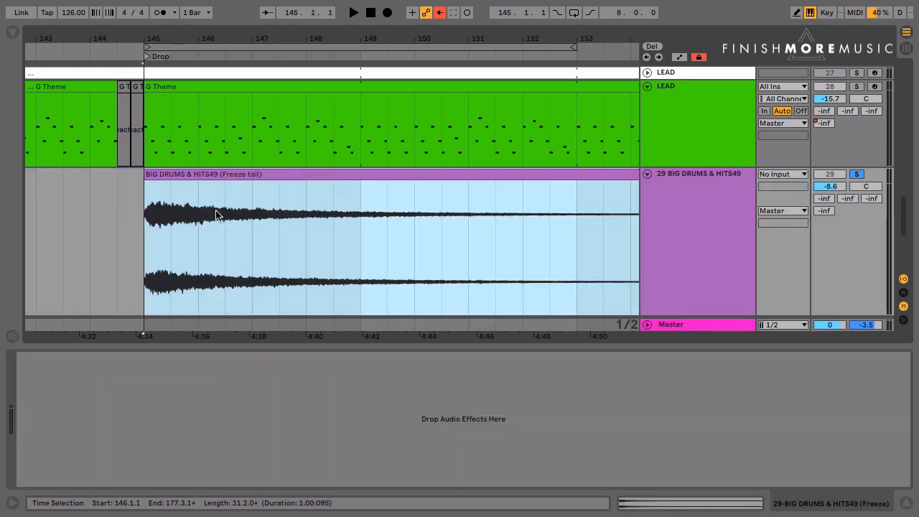
- Reverse the flattened BIG DRUMS & HITS49 freeze tail clip
{"action": "left_click", "coordinate": [246, 232]}
{"action": "key", "text": "minus"}
{"action": "key", "text": "minus"}
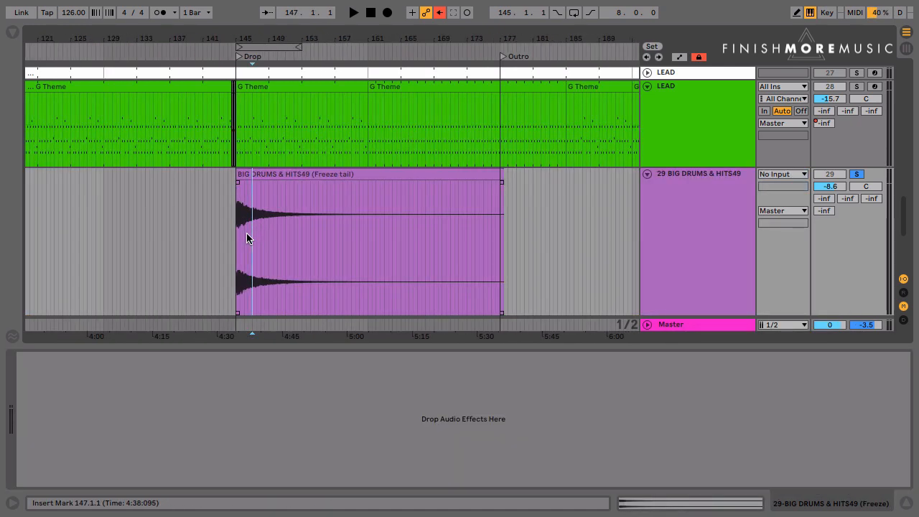
{"action": "left_click", "coordinate": [354, 175]}
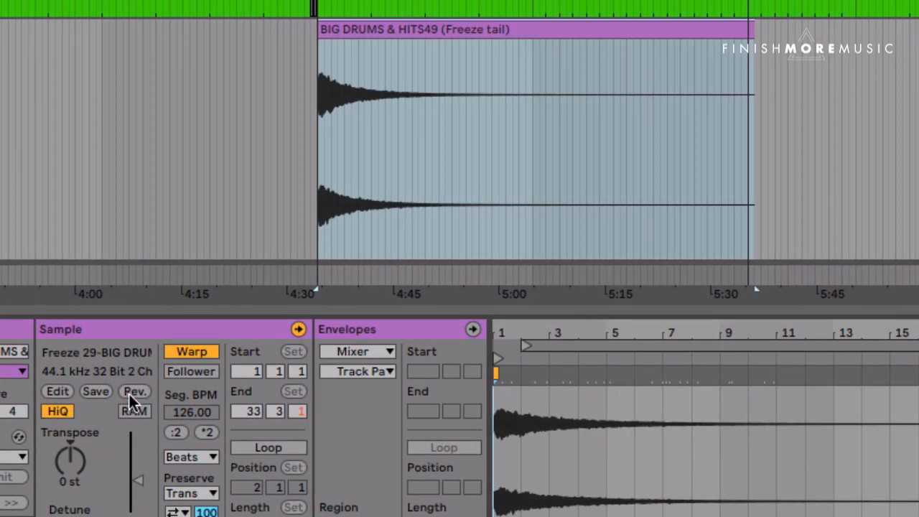
{"action": "left_click", "coordinate": [128, 394]}
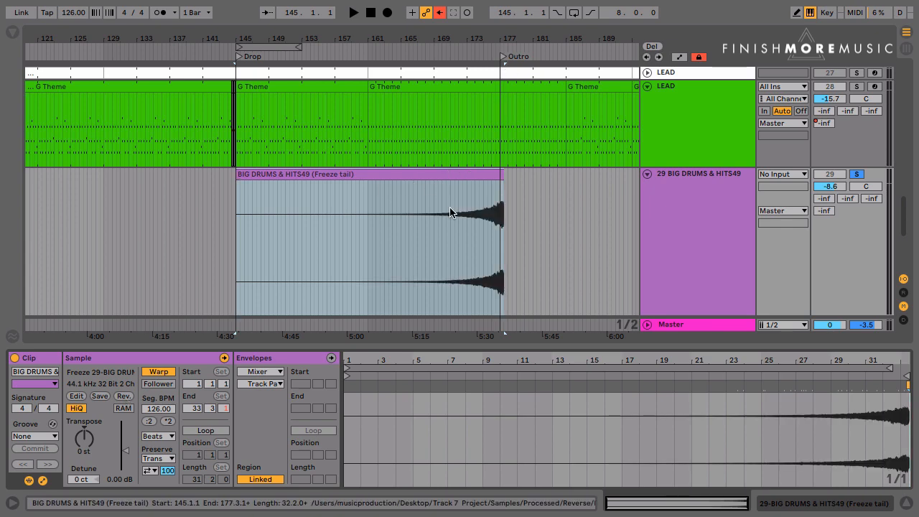
- Move the reversed freeze tail clip three bars earlier so it starts at bar 142
{"action": "left_click", "coordinate": [455, 268]}
{"action": "left_click_drag", "start_coordinate": [486, 39], "coordinate": [397, 60]}
{"action": "left_click_drag", "start_coordinate": [383, 174], "coordinate": [350, 176]}
{"action": "left_click", "coordinate": [312, 261]}
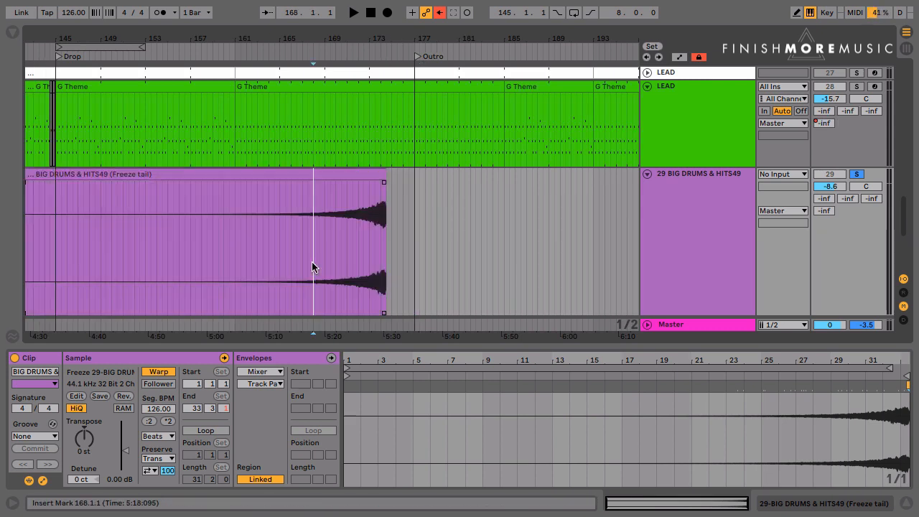
{"action": "left_click", "coordinate": [351, 177]}
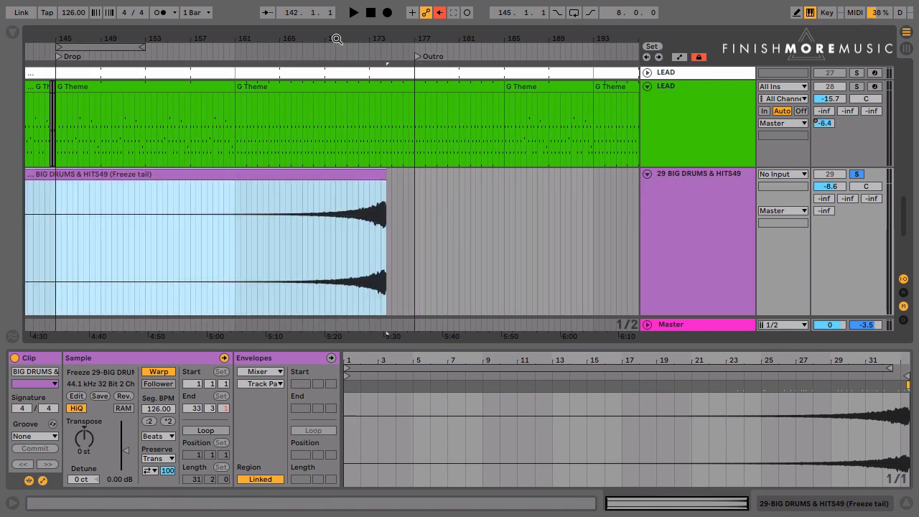
{"action": "left_click_drag", "start_coordinate": [336, 38], "coordinate": [382, 33]}
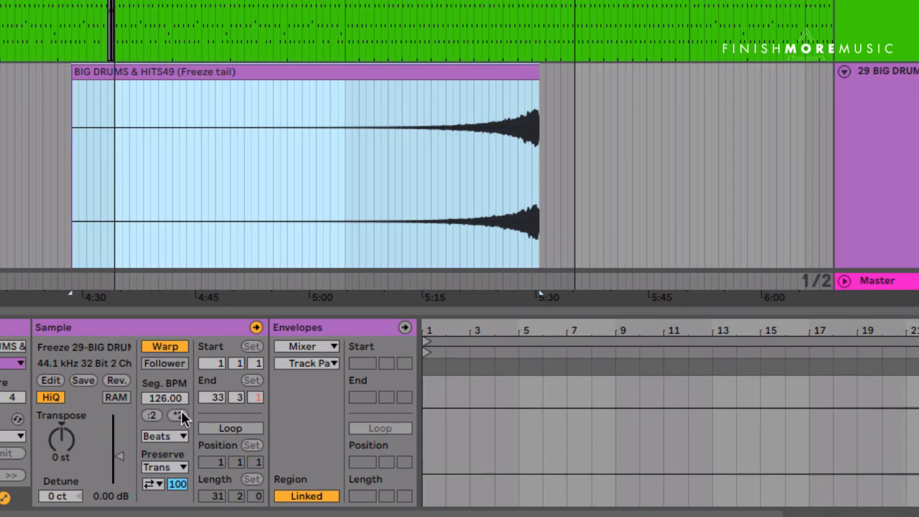
- Stretch the reversed clip to twice its length by doubling its segment BPM to 252, and look at the available warp modes
{"action": "left_click", "coordinate": [180, 417]}
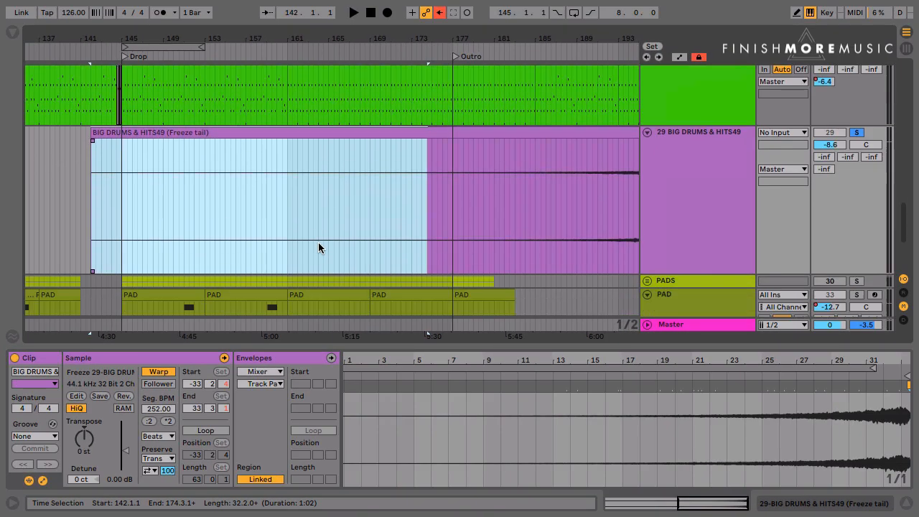
{"action": "scroll", "coordinate": [323, 244], "scroll_direction": "down", "scroll_amount": 2}
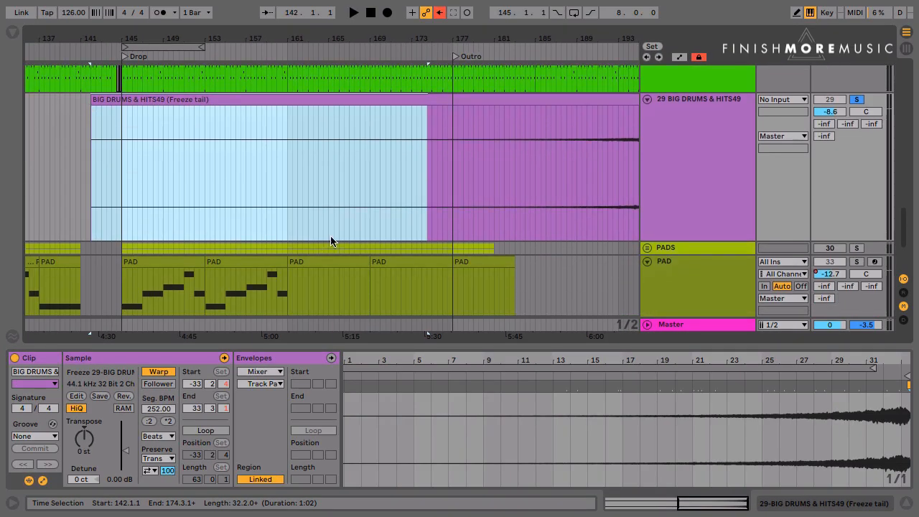
{"action": "scroll", "coordinate": [334, 201], "scroll_direction": "right", "scroll_amount": 6}
{"action": "left_click_drag", "start_coordinate": [386, 177], "coordinate": [500, 177]}
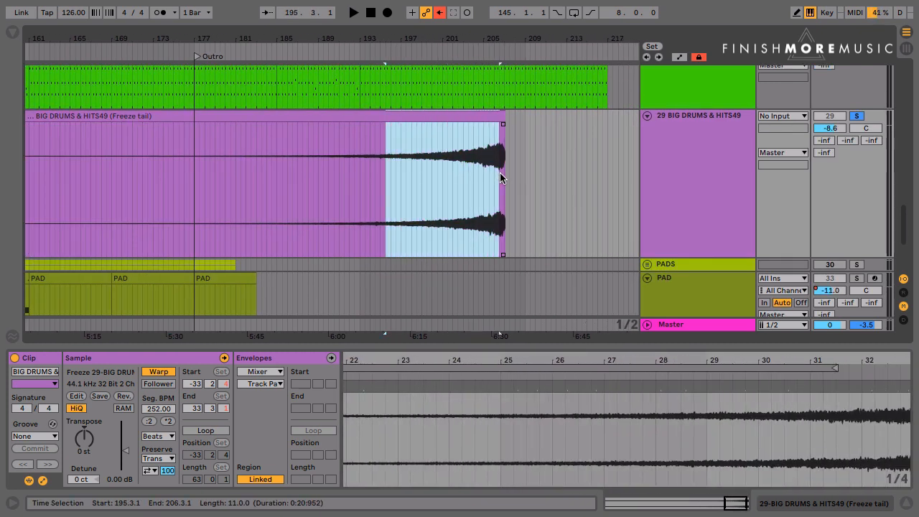
{"action": "left_click", "coordinate": [470, 177]}
{"action": "left_click", "coordinate": [420, 187]}
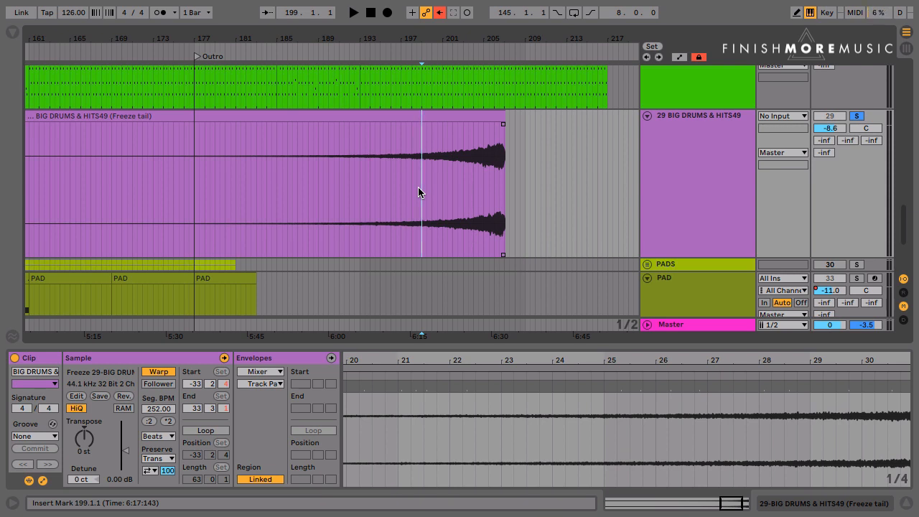
{"action": "left_click", "coordinate": [446, 186]}
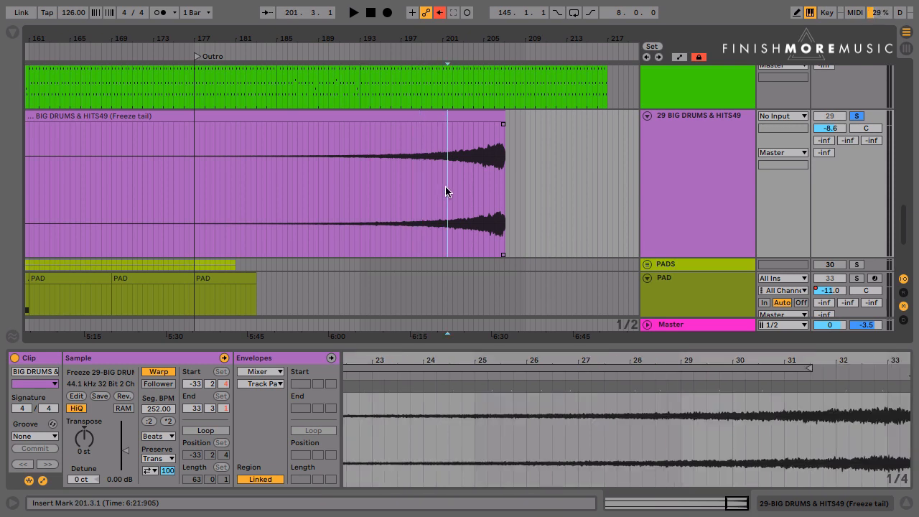
{"action": "left_click", "coordinate": [167, 436]}
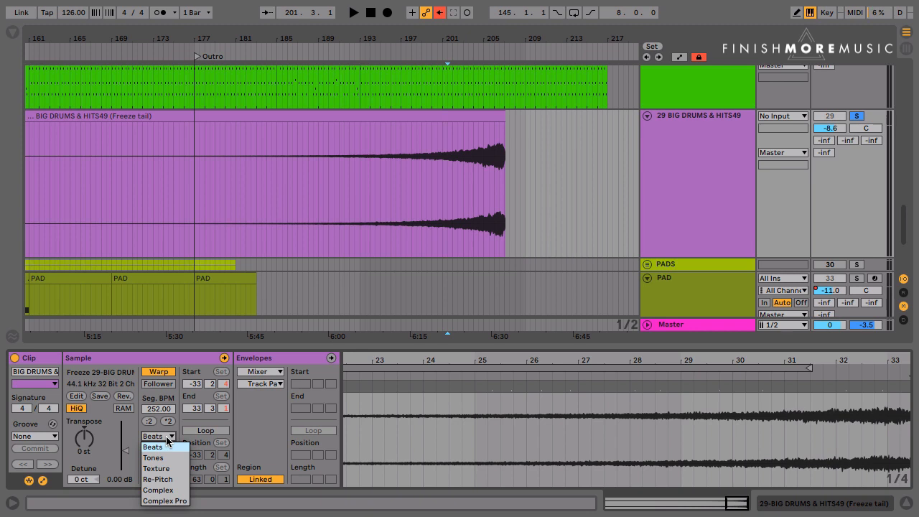
{"action": "left_click", "coordinate": [458, 189]}
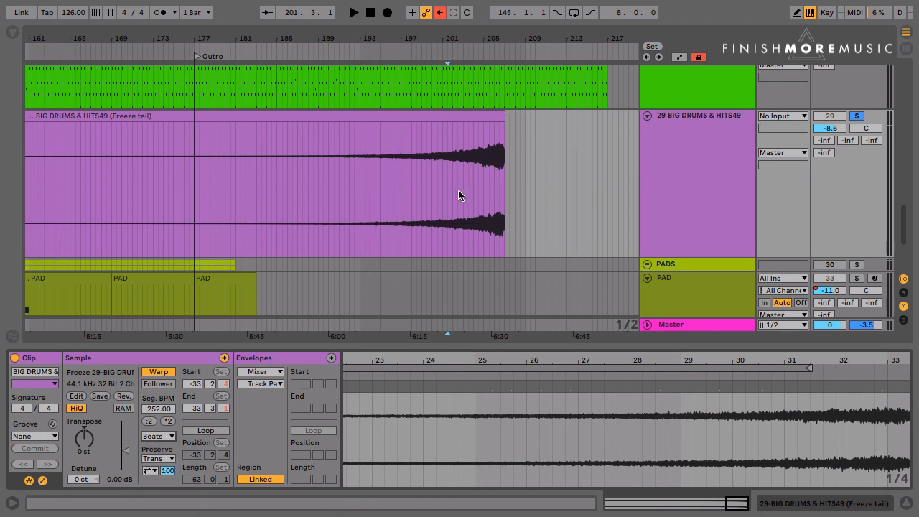
- Play the stretched clip from 202.3.1, and undo the doubling of its segment BPM
{"action": "left_click", "coordinate": [458, 189]}
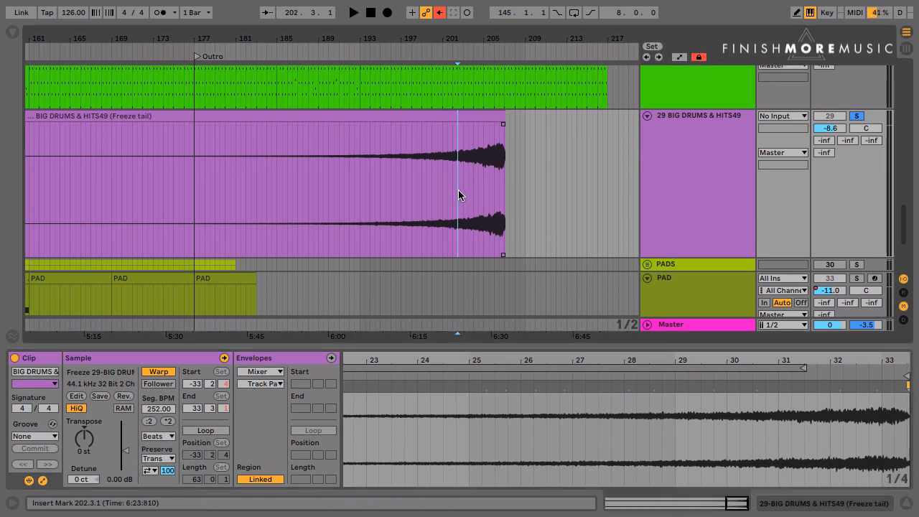
{"action": "key", "text": "space"}
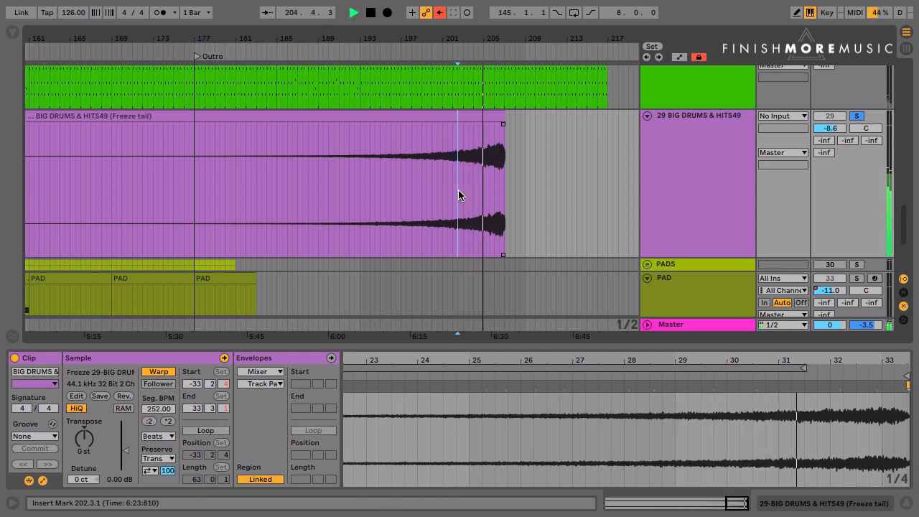
{"action": "key", "text": "space"}
{"action": "key", "text": "super+z"}
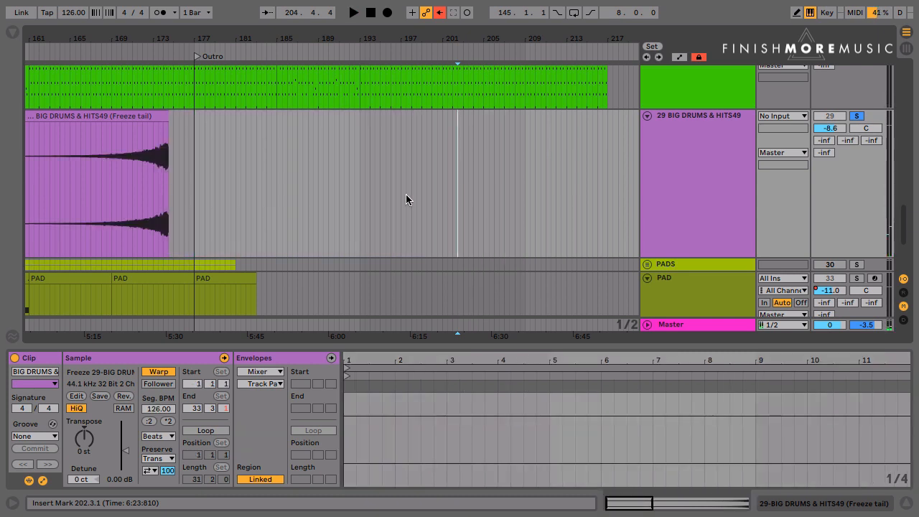
- Play the end of the unstretched reversed clip from bar 171 to compare its sound
{"action": "left_click", "coordinate": [132, 214]}
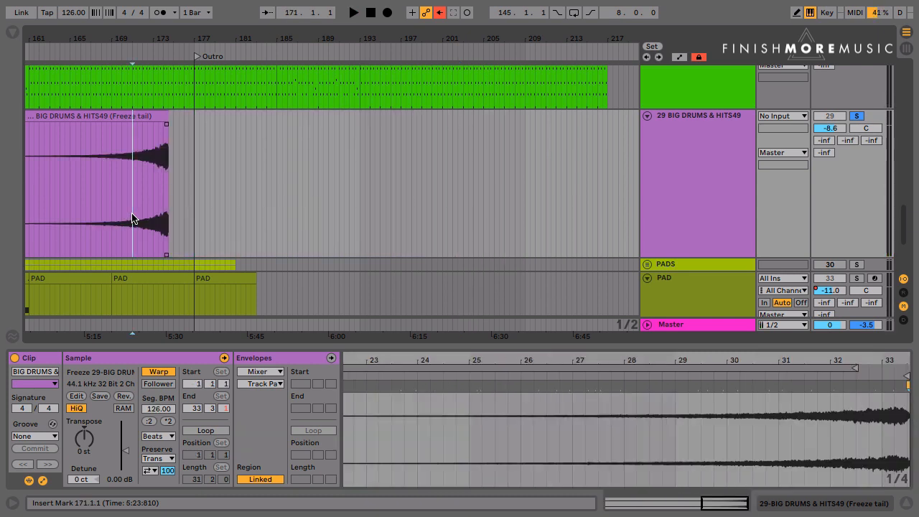
{"action": "key", "text": "space"}
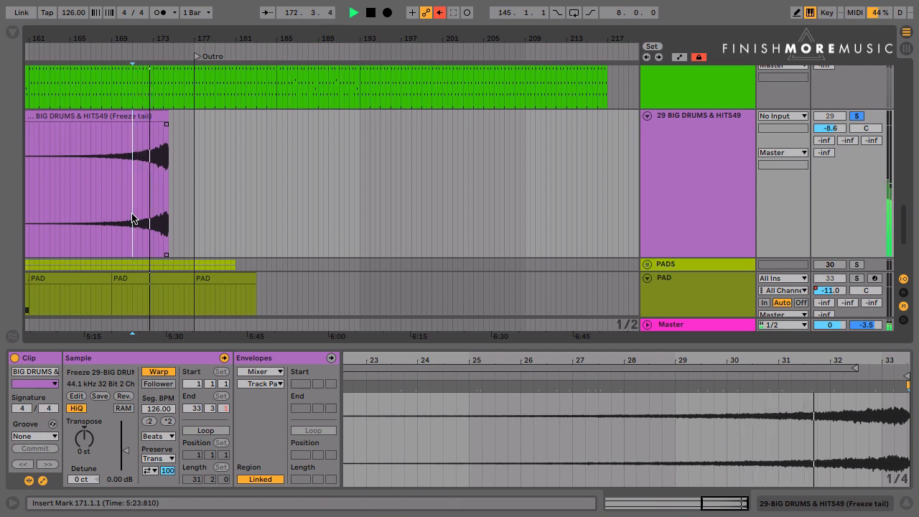
{"action": "key", "text": "space"}
- Double the reversed clip's segment BPM to 252 again and play its end from bar 203
{"action": "left_click", "coordinate": [168, 421]}
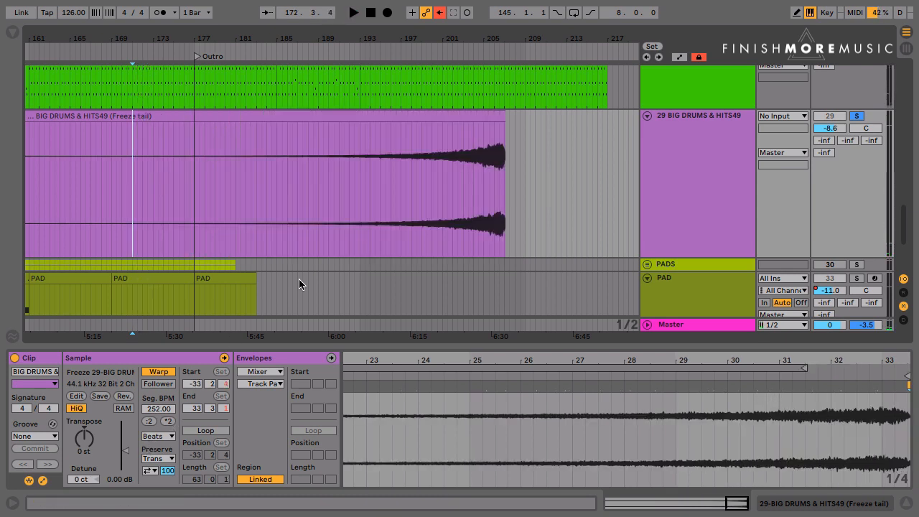
{"action": "left_click", "coordinate": [461, 199]}
{"action": "key", "text": "space"}
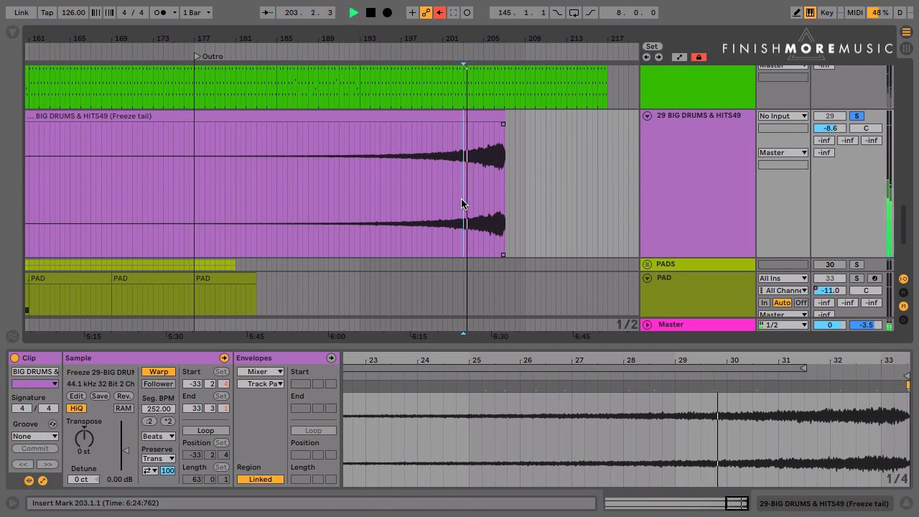
{"action": "key", "text": "space"}
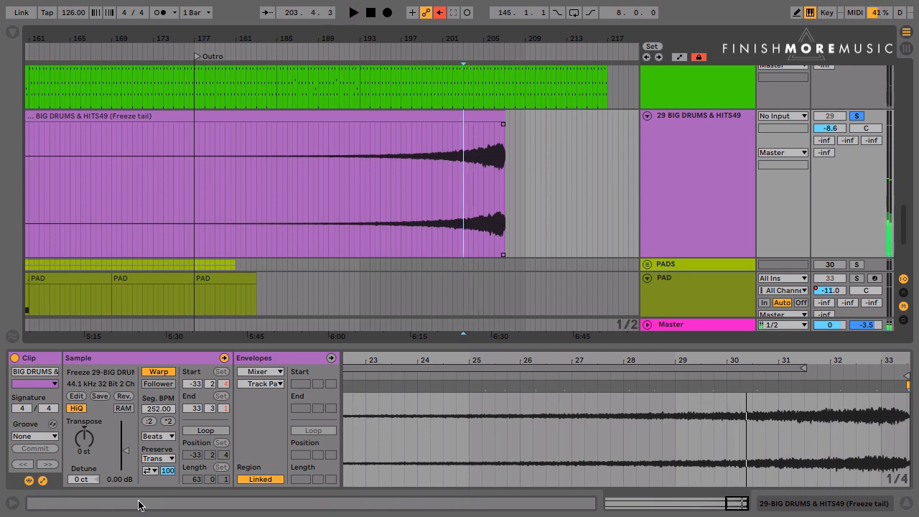
- Change the clip's warp mode from Beats to Complex Pro and play it from 201.3.1
{"action": "left_click", "coordinate": [169, 437]}
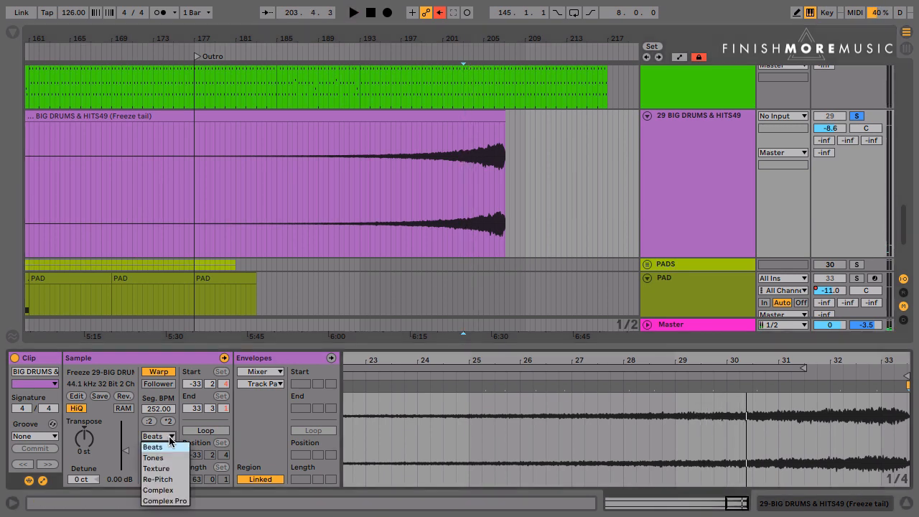
{"action": "left_click", "coordinate": [169, 492]}
{"action": "left_click", "coordinate": [448, 189]}
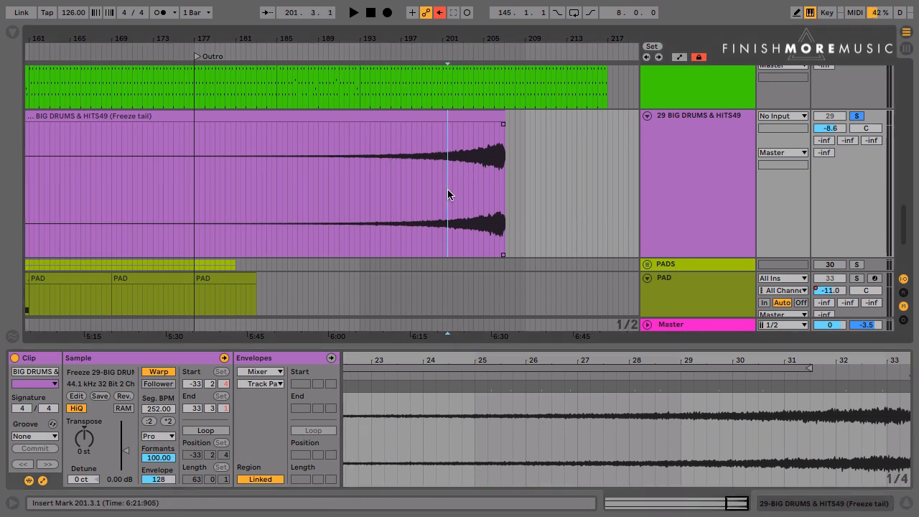
{"action": "key", "text": "space"}
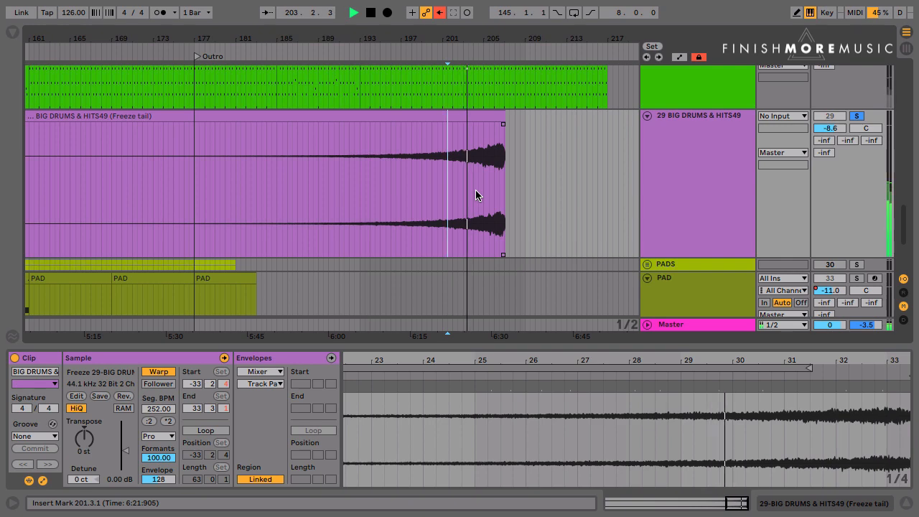
{"action": "key", "text": "space"}
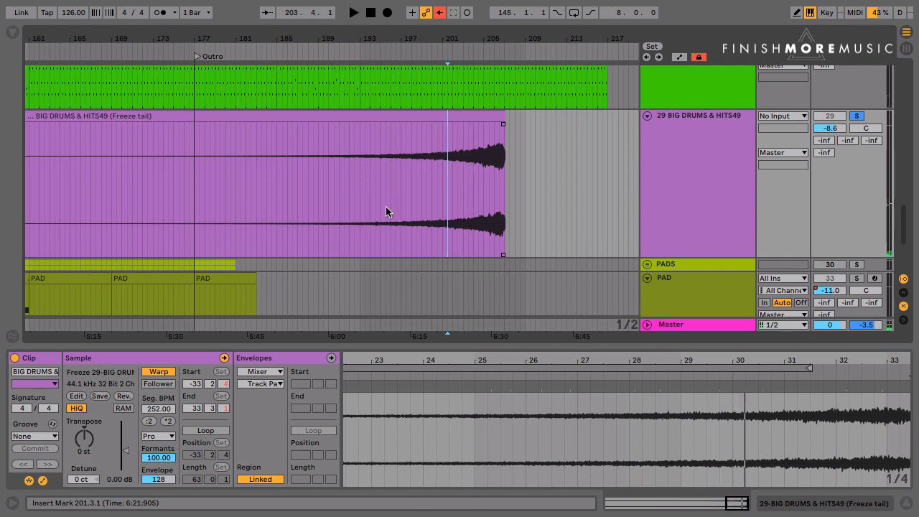
- Delete the near-silent beginning of the stretched clip so that it starts at 179.3.1
{"action": "scroll", "coordinate": [385, 206], "scroll_direction": "up", "scroll_amount": 1}
{"action": "left_click", "coordinate": [245, 213]}
{"action": "left_click_drag", "start_coordinate": [244, 213], "coordinate": [114, 200]}
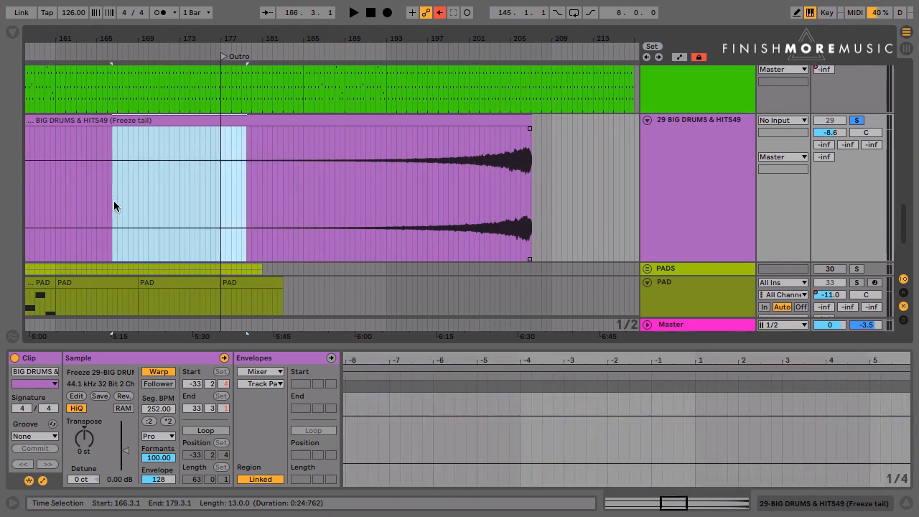
{"action": "key", "text": "Delete"}
{"action": "left_click", "coordinate": [108, 122]}
{"action": "key", "text": "Delete"}
{"action": "left_click", "coordinate": [256, 155]}
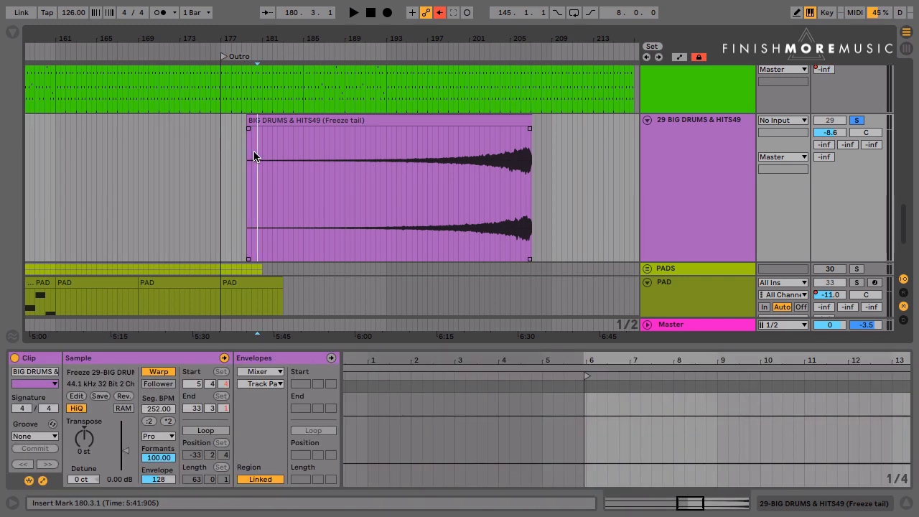
- Move the trimmed reverse clip to 117.3.1 so that it ends just past the Drop marker
{"action": "scroll", "coordinate": [255, 157], "scroll_direction": "down", "scroll_amount": 4}
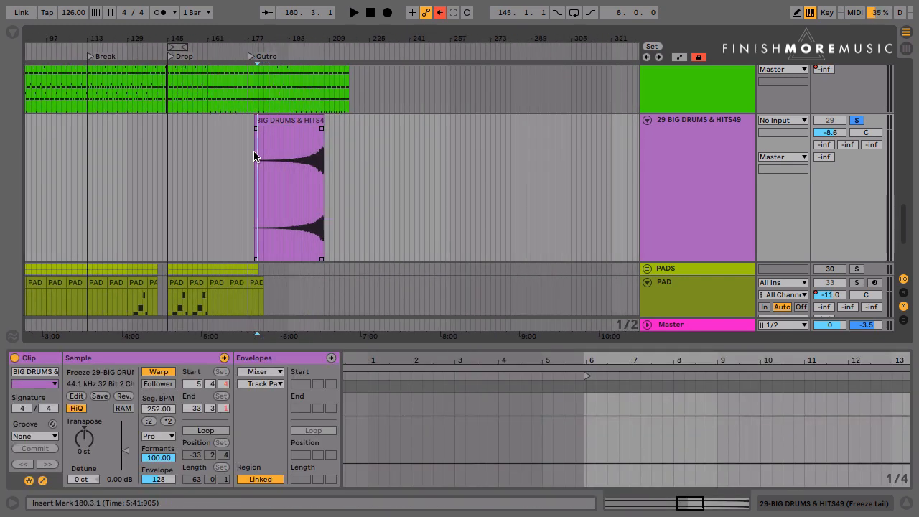
{"action": "scroll", "coordinate": [255, 156], "scroll_direction": "up", "scroll_amount": 2}
{"action": "left_click", "coordinate": [279, 178]}
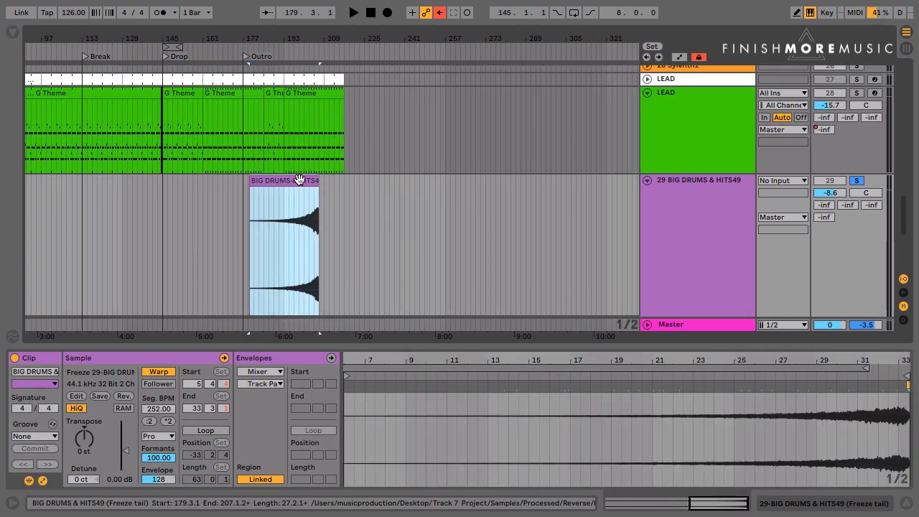
{"action": "left_click_drag", "start_coordinate": [299, 179], "coordinate": [142, 188]}
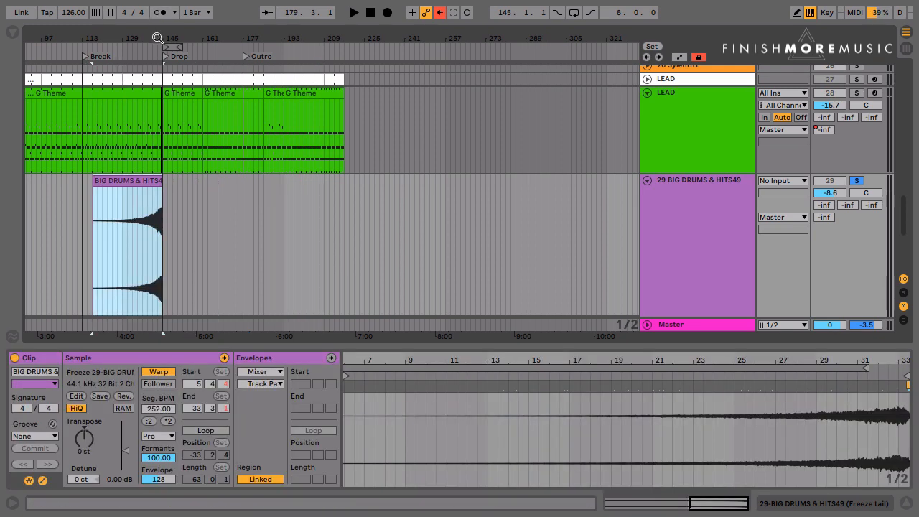
- Narrow the grid to 1/16 and nudge the reverse clip slightly later so its fading end overhangs the drop at bar 145
{"action": "left_click_drag", "start_coordinate": [157, 37], "coordinate": [125, 95]}
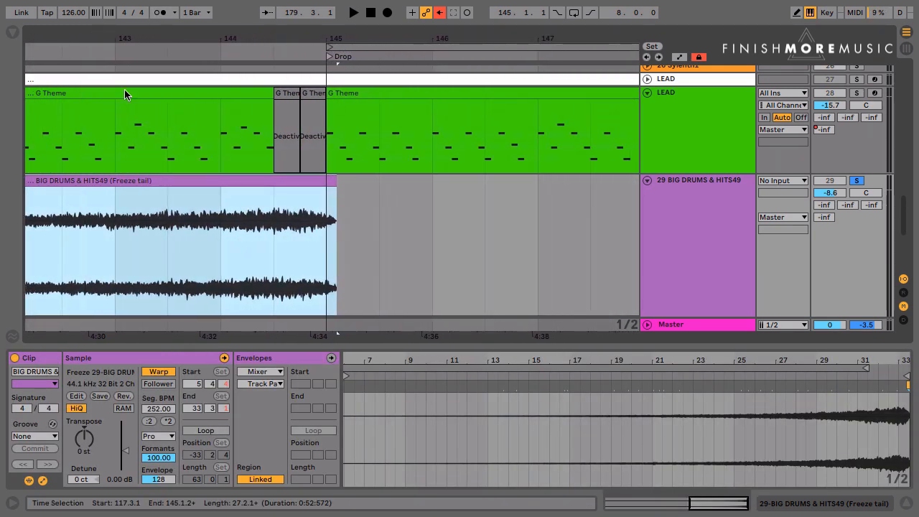
{"action": "left_click", "coordinate": [290, 181]}
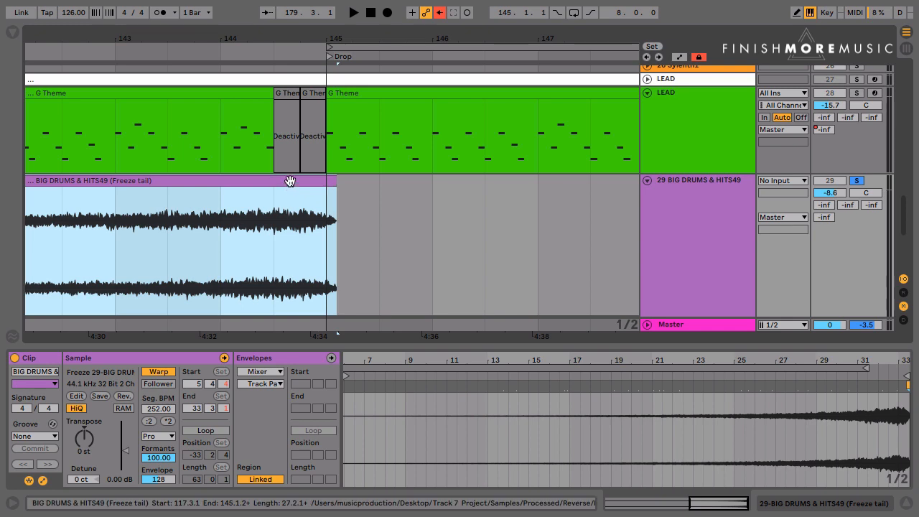
{"action": "key", "text": "super+1"}
{"action": "left_click_drag", "start_coordinate": [295, 180], "coordinate": [308, 181]}
- Delete the part of the reverse clip beyond bar 145 so it cuts off exactly at the drop
{"action": "left_click_drag", "start_coordinate": [325, 239], "coordinate": [358, 235]}
{"action": "key", "text": "Delete"}
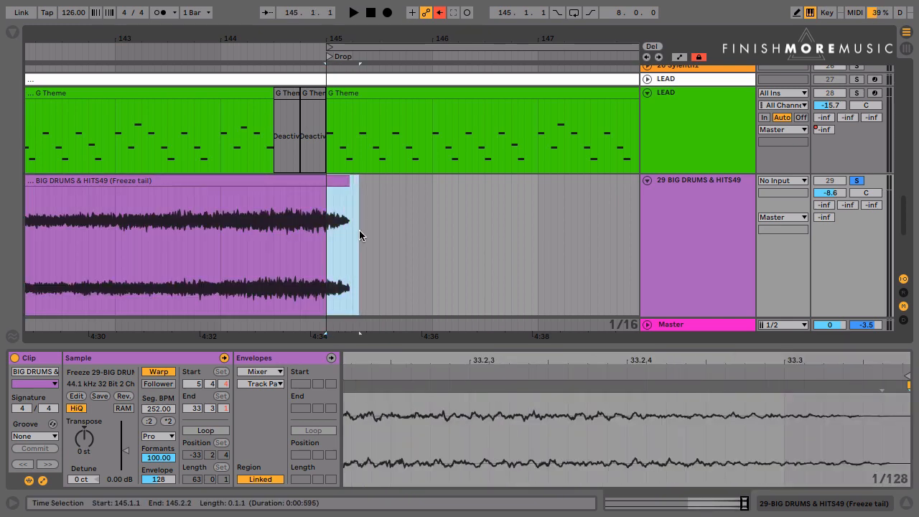
{"action": "left_click", "coordinate": [247, 252]}
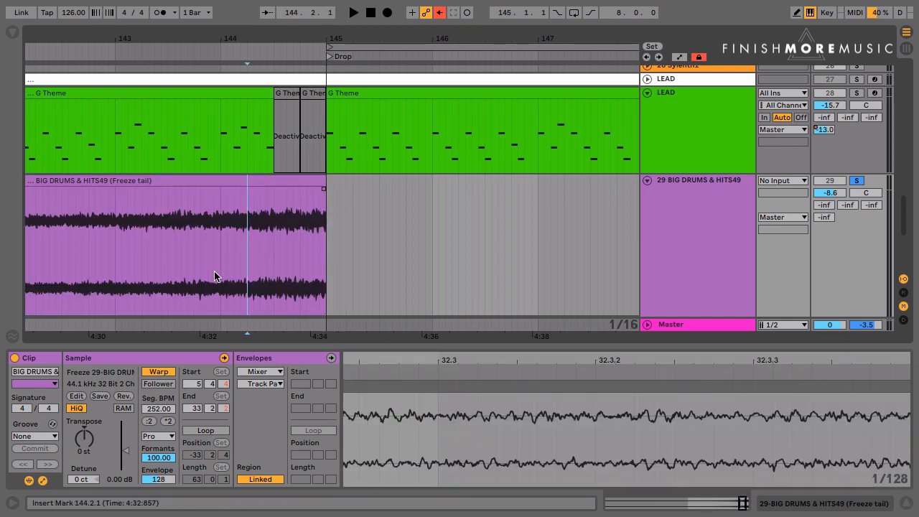
{"action": "key", "text": "minus"}
{"action": "key", "text": "minus"}
{"action": "scroll", "coordinate": [214, 272], "scroll_direction": "left", "scroll_amount": 4}
{"action": "scroll", "coordinate": [214, 272], "scroll_direction": "down", "scroll_amount": 1}
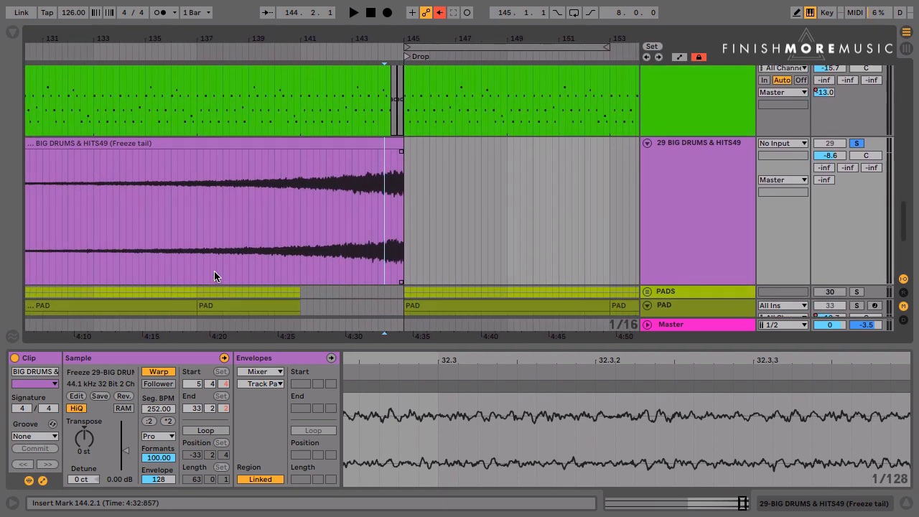
- Add a Delay effect to the 29 BIG DRUMS & HITS49 track
{"action": "left_click", "coordinate": [692, 158]}
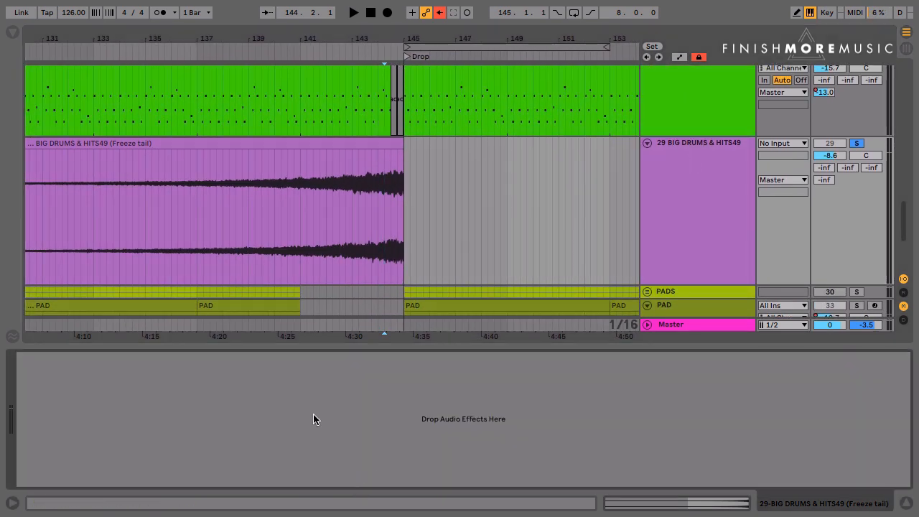
{"action": "key", "text": "ctrl+f"}
{"action": "type", "text": "delay"}
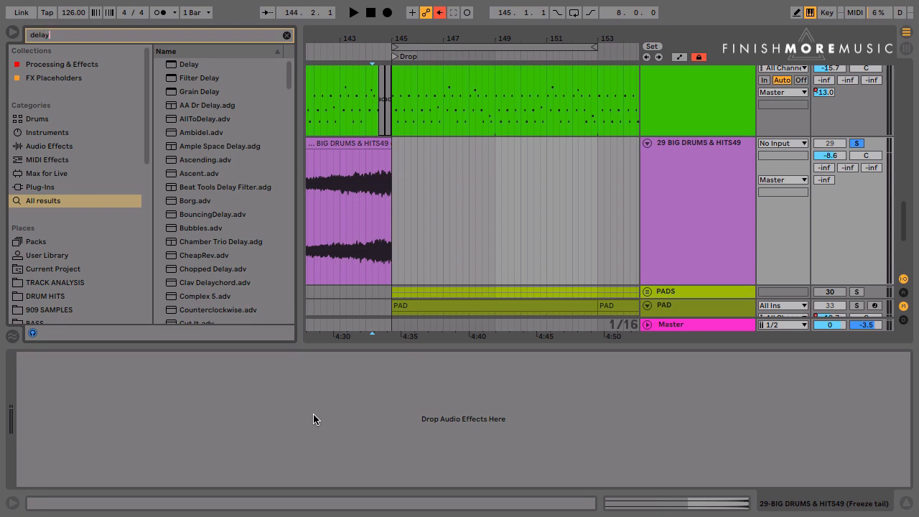
{"action": "key", "text": "Down"}
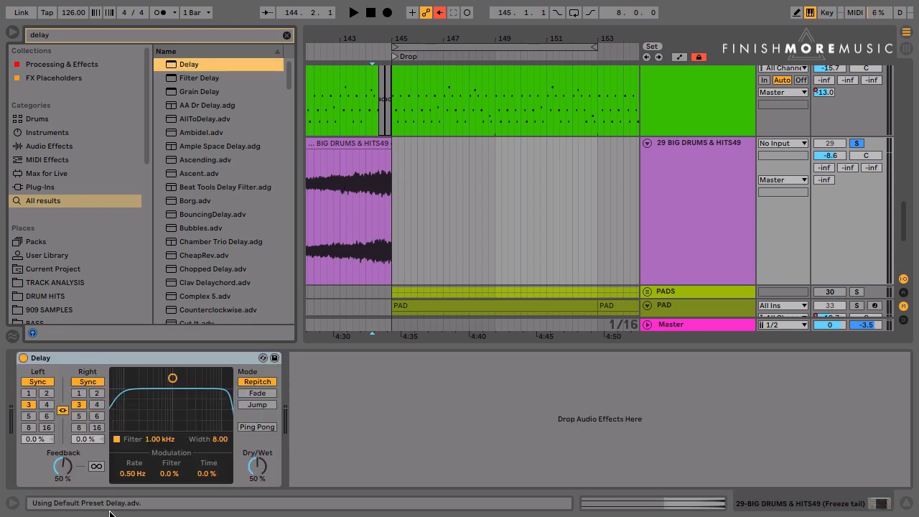
- Set the Delay's feedback to 75% and its synced time to 2 on both channels, with Ping Pong enabled
{"action": "left_click", "coordinate": [62, 480]}
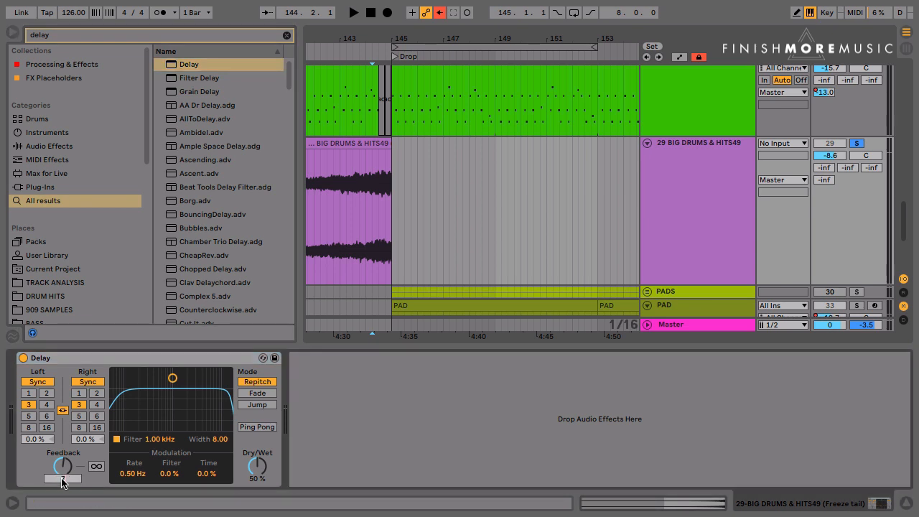
{"action": "key", "text": "Return"}
{"action": "left_click", "coordinate": [46, 394]}
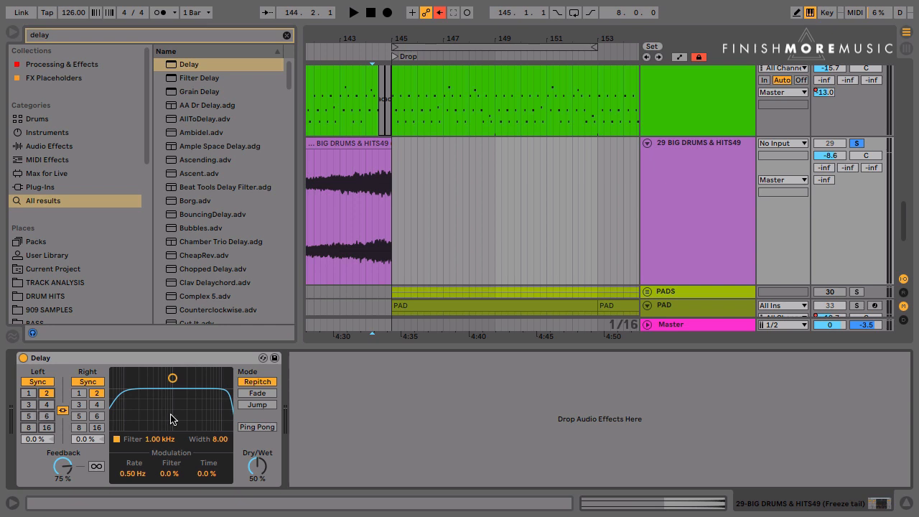
{"action": "left_click", "coordinate": [253, 427]}
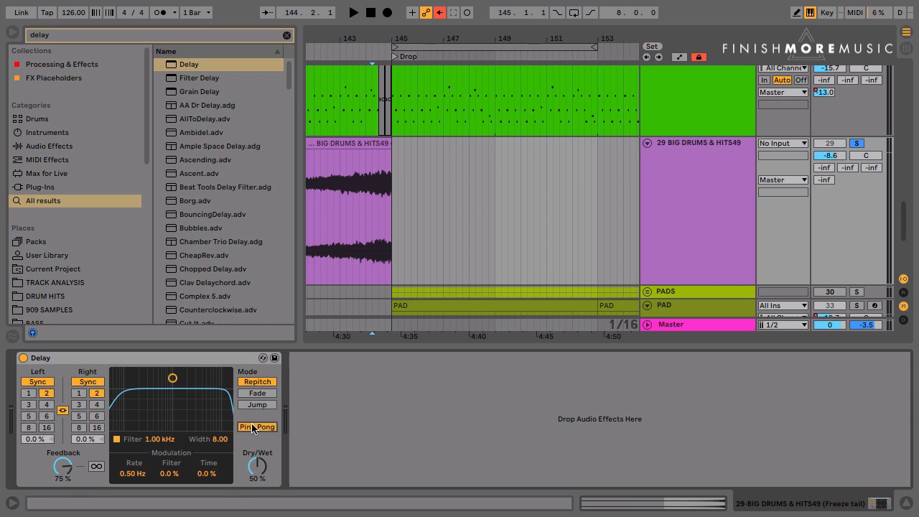
- Play the soloed reverse clip from 143.4.4 past the drop to hear the delay tail
{"action": "left_click", "coordinate": [365, 249]}
{"action": "key", "text": "space"}
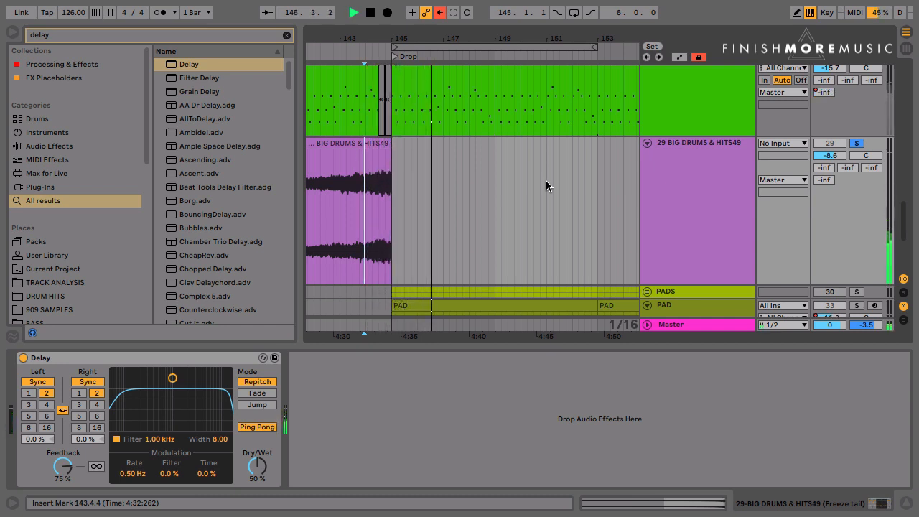
{"action": "key", "text": "space"}
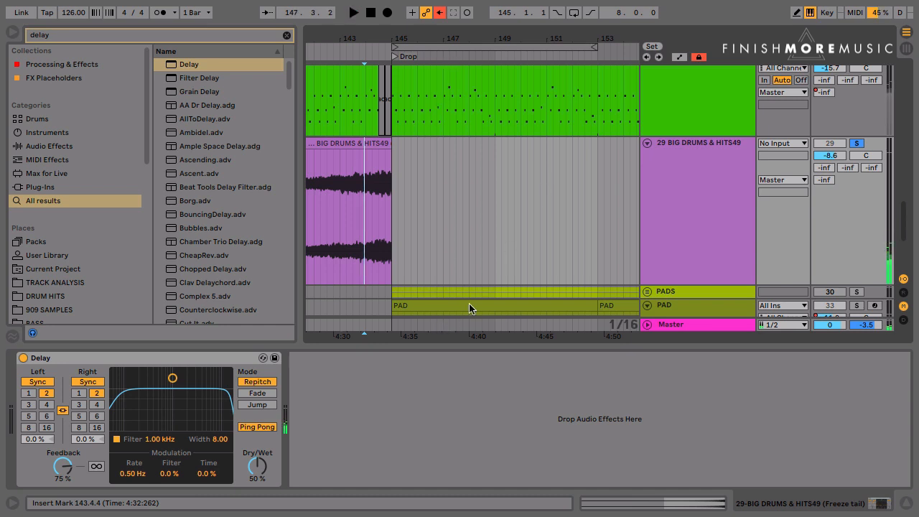
- Insert an EQ Eight after the Delay on the reverse clip's track
{"action": "left_click", "coordinate": [420, 411]}
{"action": "key", "text": "super+f"}
{"action": "type", "text": "eq"}
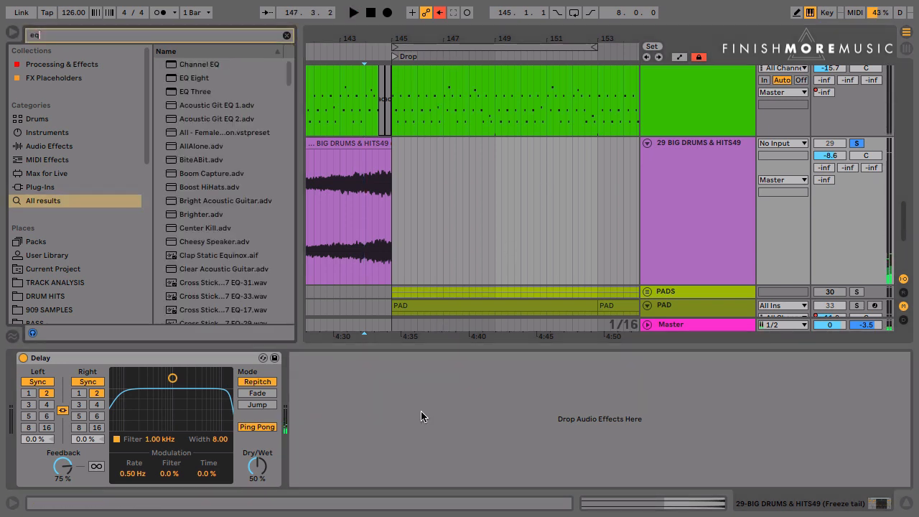
{"action": "key", "text": "Down"}
{"action": "key", "text": "Down"}
{"action": "key", "text": "Return"}
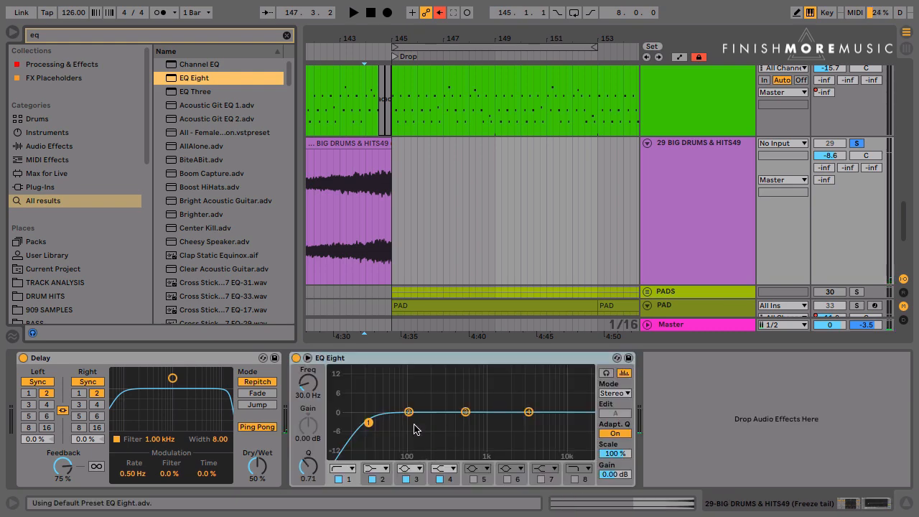
- Hide the browser and raise EQ Eight's band 1 low-cut frequency to 124 Hz
{"action": "key", "text": "ctrl+alt+b"}
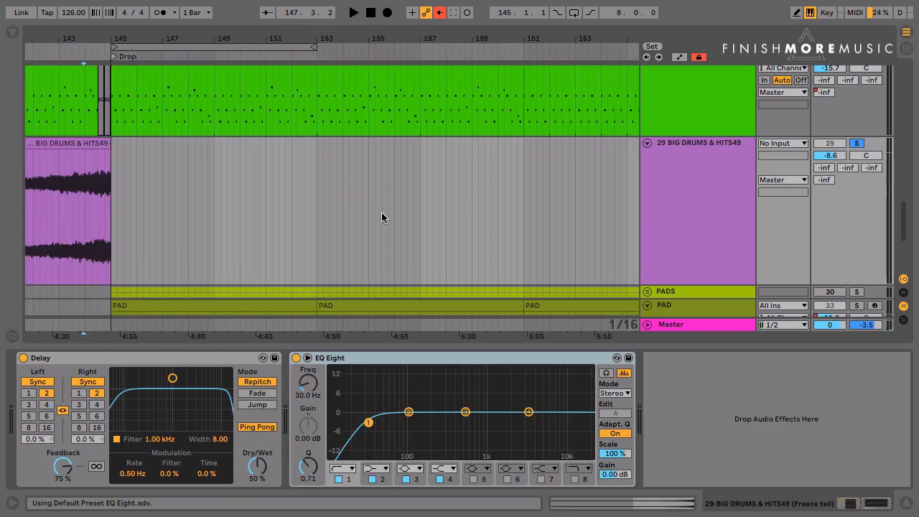
{"action": "scroll", "coordinate": [381, 211], "scroll_direction": "left", "scroll_amount": 10}
{"action": "left_click_drag", "start_coordinate": [368, 423], "coordinate": [416, 421]}
- Delete the early part of the reverse clip so it starts at 135.1.3 and add a fade-in of about one bar
{"action": "scroll", "coordinate": [296, 269], "scroll_direction": "left", "scroll_amount": 5}
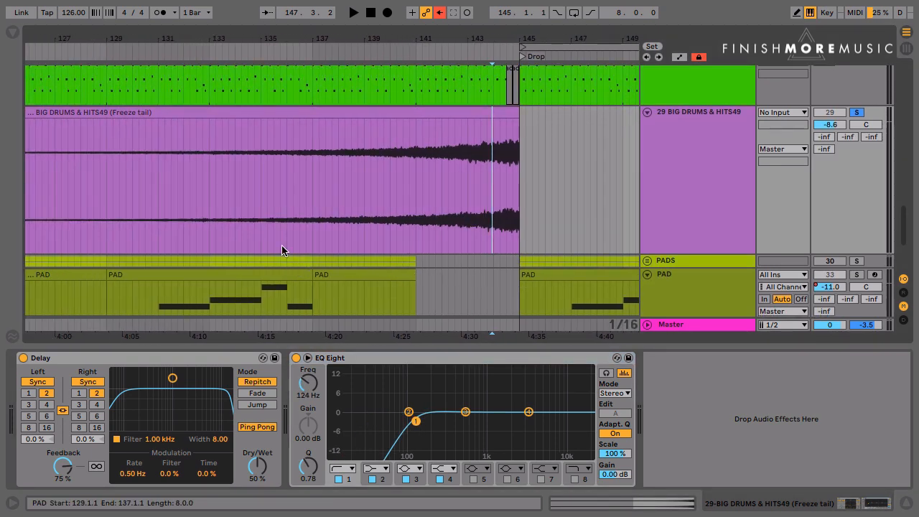
{"action": "scroll", "coordinate": [277, 216], "scroll_direction": "down", "scroll_amount": 3}
{"action": "left_click", "coordinate": [347, 165]}
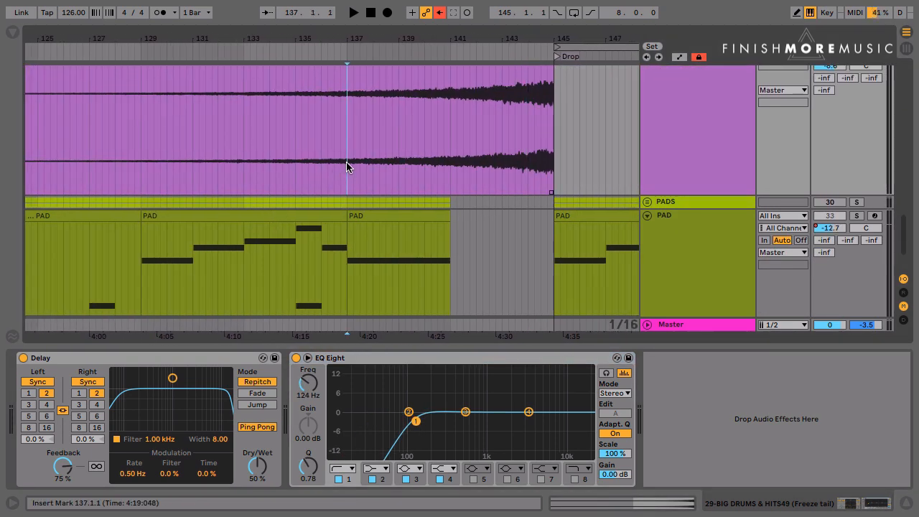
{"action": "left_click_drag", "start_coordinate": [305, 166], "coordinate": [221, 169]}
{"action": "scroll", "coordinate": [221, 170], "scroll_direction": "up", "scroll_amount": 4}
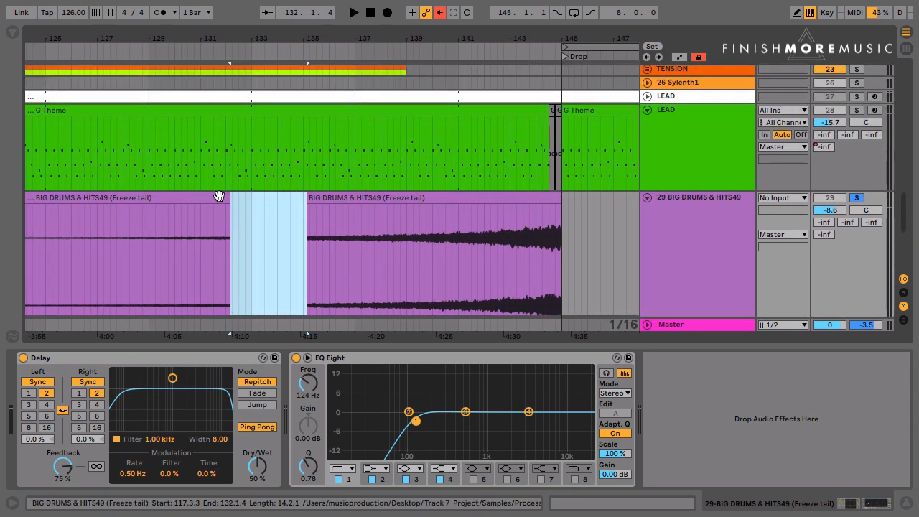
{"action": "left_click", "coordinate": [220, 196]}
{"action": "key", "text": "Delete"}
{"action": "left_click", "coordinate": [323, 201]}
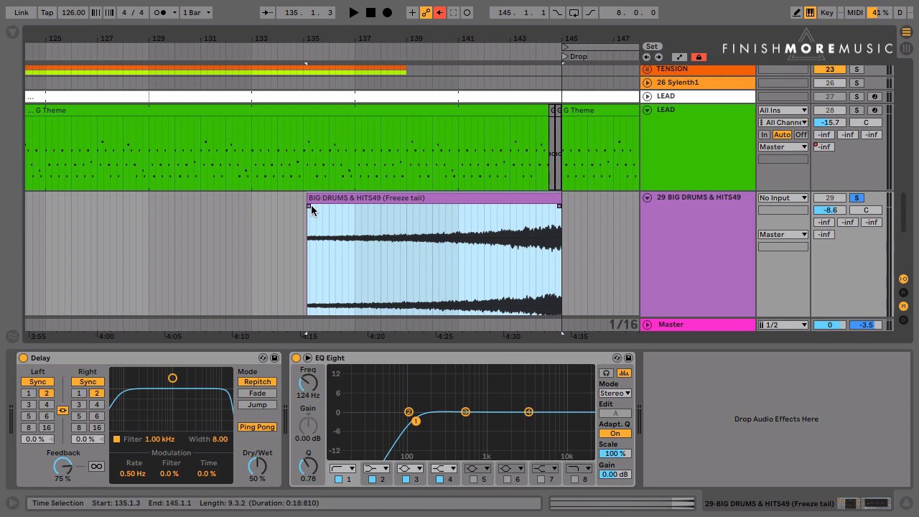
{"action": "left_click_drag", "start_coordinate": [310, 207], "coordinate": [337, 204]}
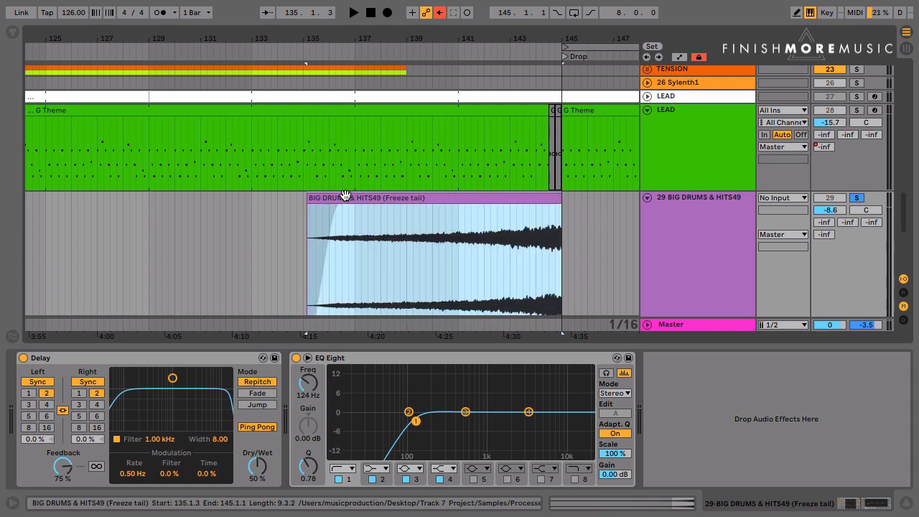
- Show the automation for EQ Eight's band 1 frequency on the reverse clip's track
{"action": "scroll", "coordinate": [391, 248], "scroll_direction": "down", "scroll_amount": 5}
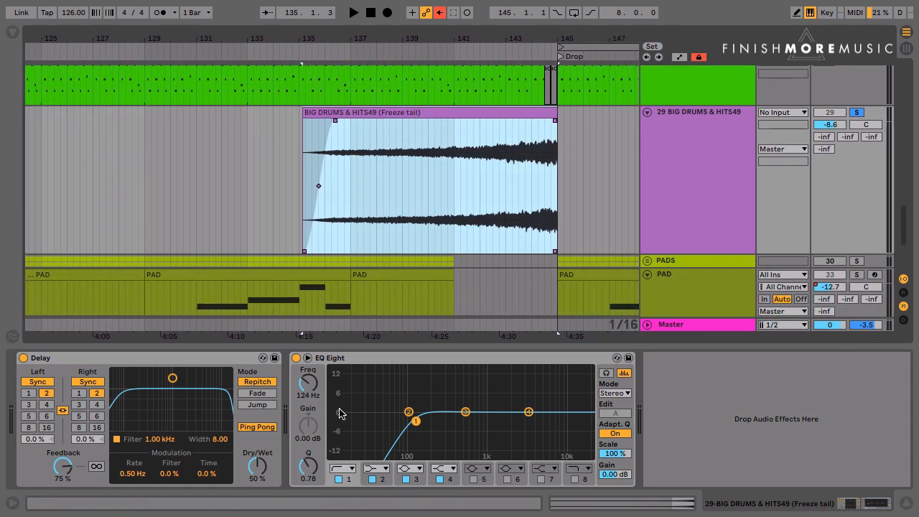
{"action": "left_click", "coordinate": [414, 419]}
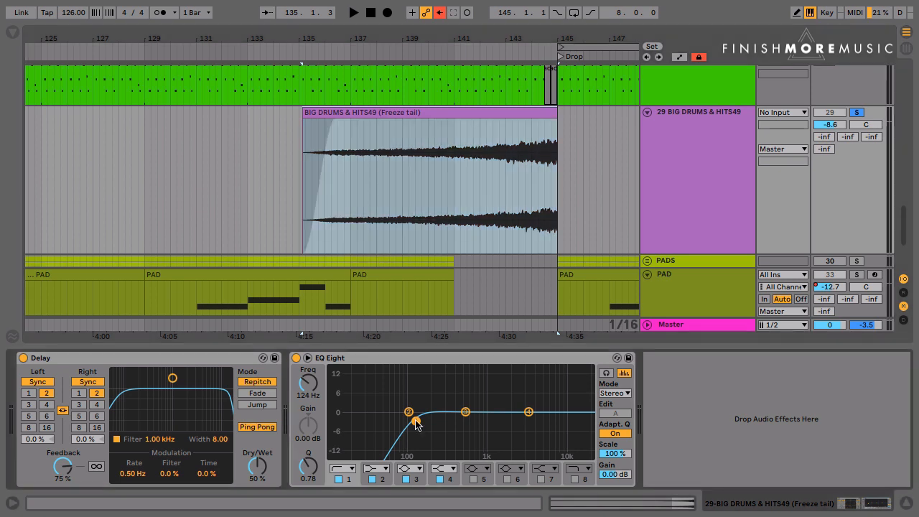
{"action": "left_click", "coordinate": [679, 57]}
{"action": "left_click", "coordinate": [312, 385]}
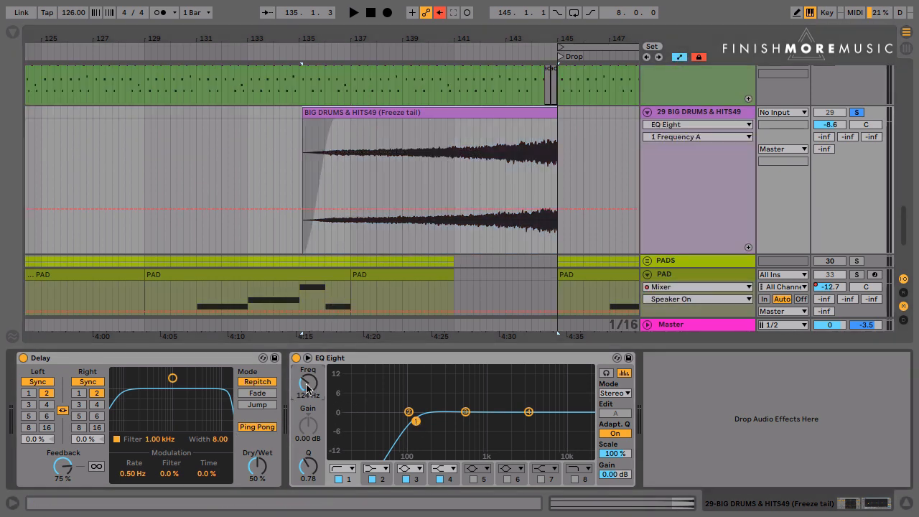
- Automate the band 1 frequency to rise from 124 Hz at bar 141 through a point at bar 144 to 1.90 kHz at the drop, dropping sharply there
{"action": "left_click", "coordinate": [454, 205]}
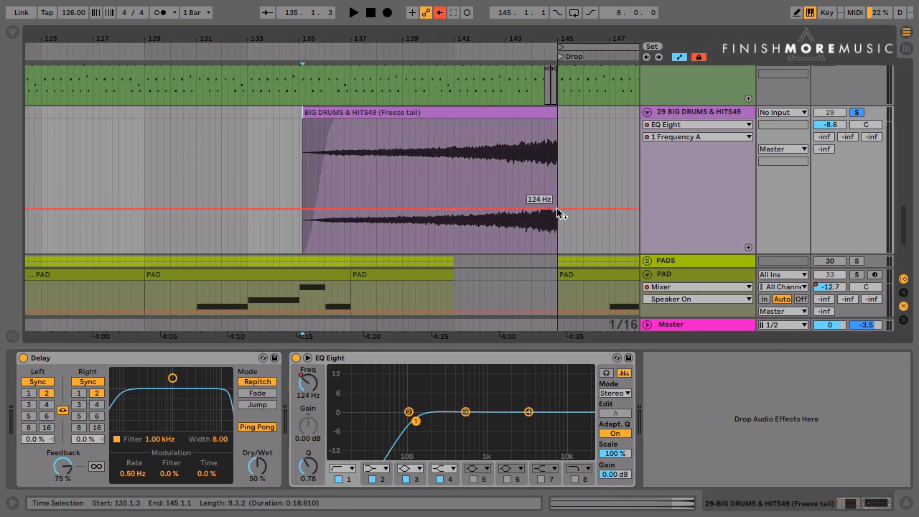
{"action": "left_click_drag", "start_coordinate": [556, 208], "coordinate": [556, 188]}
{"action": "left_click_drag", "start_coordinate": [567, 38], "coordinate": [437, 74]}
{"action": "left_click_drag", "start_coordinate": [415, 190], "coordinate": [373, 185]}
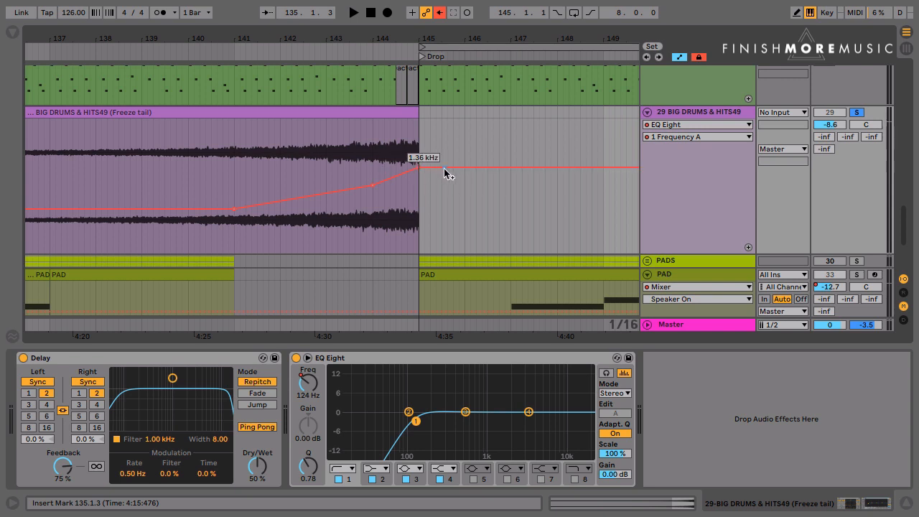
{"action": "left_click_drag", "start_coordinate": [444, 167], "coordinate": [415, 163]}
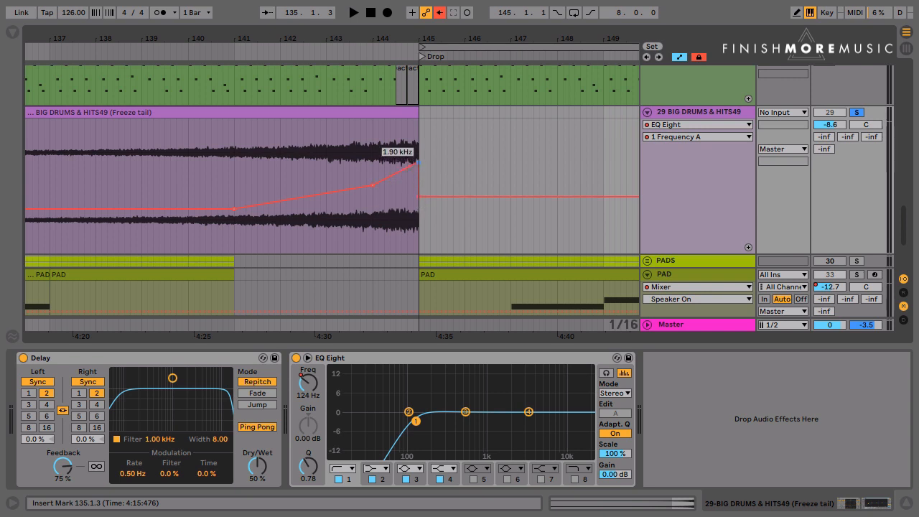
{"action": "left_click_drag", "start_coordinate": [419, 194], "coordinate": [419, 199]}
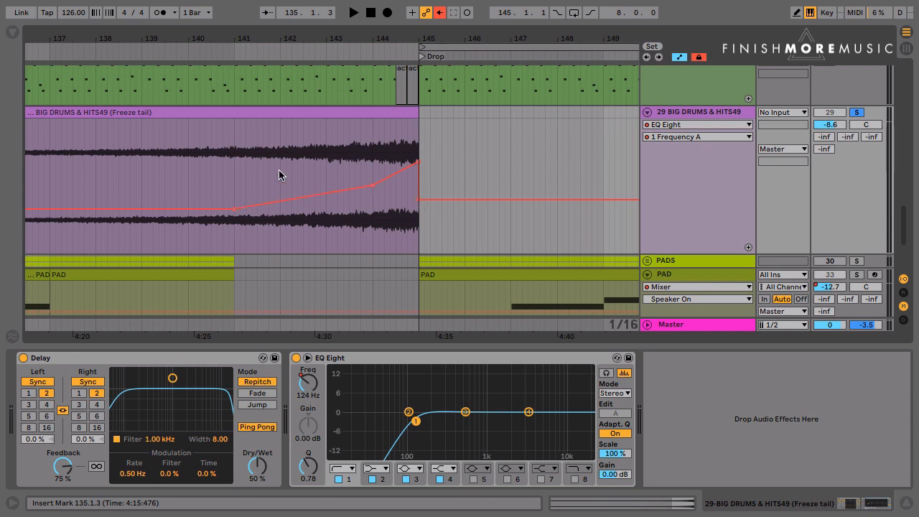
- Unsolo the BIG DRUMS & HITS49 track and play the full mix from 138.4.3 through the drop
{"action": "left_click", "coordinate": [856, 112]}
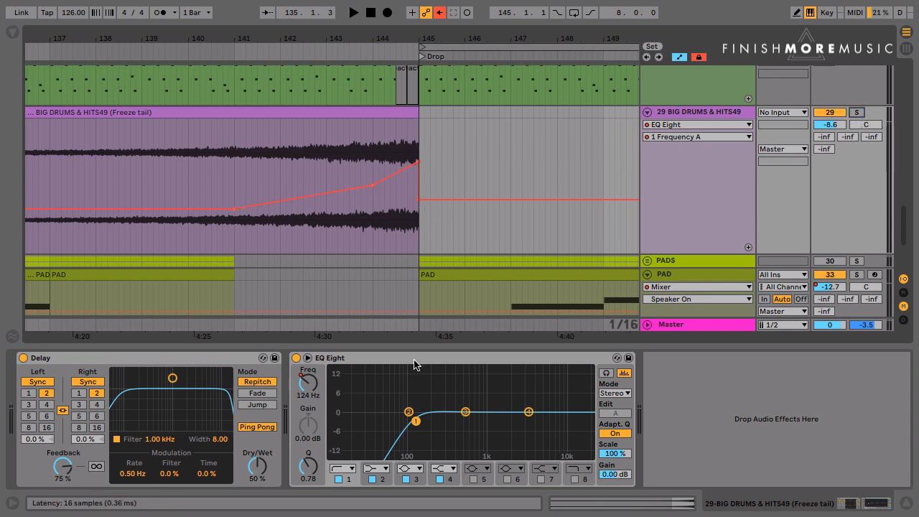
{"action": "left_click", "coordinate": [324, 175]}
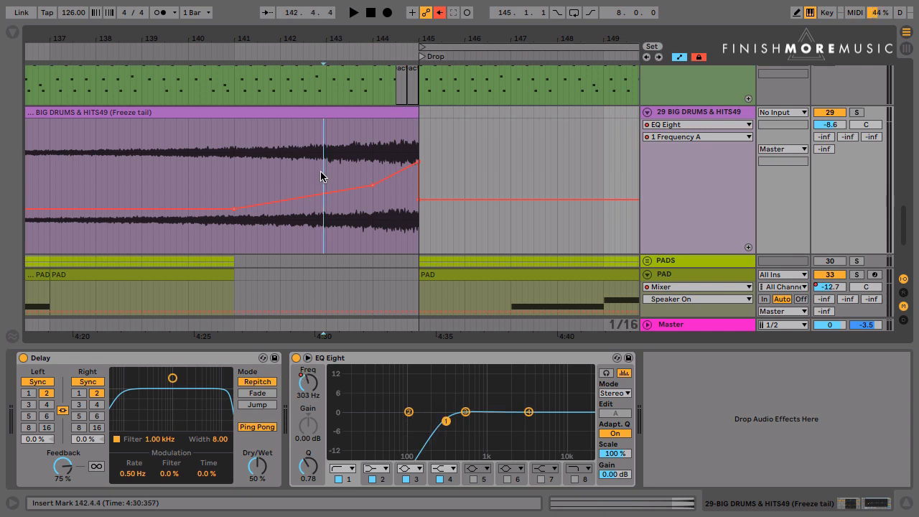
{"action": "left_click", "coordinate": [147, 188]}
{"action": "left_click", "coordinate": [133, 184]}
{"action": "key", "text": "space"}
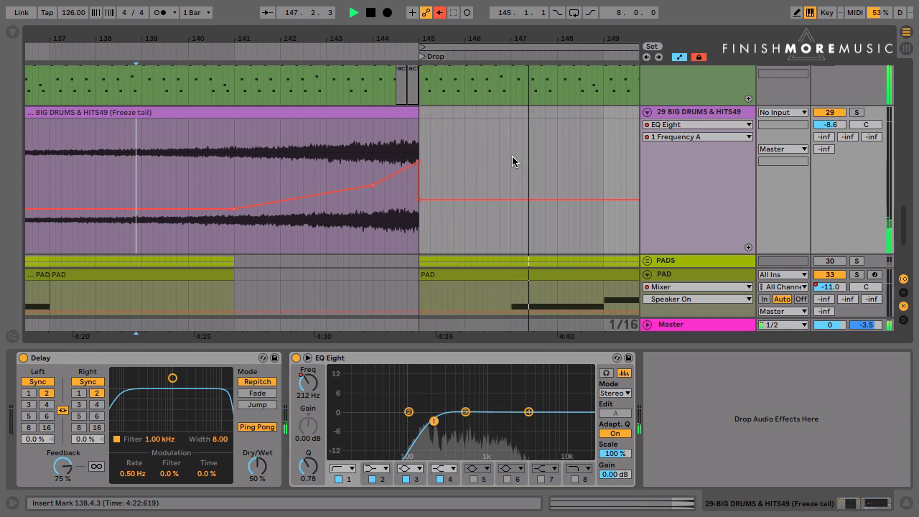
{"action": "key", "text": "space"}
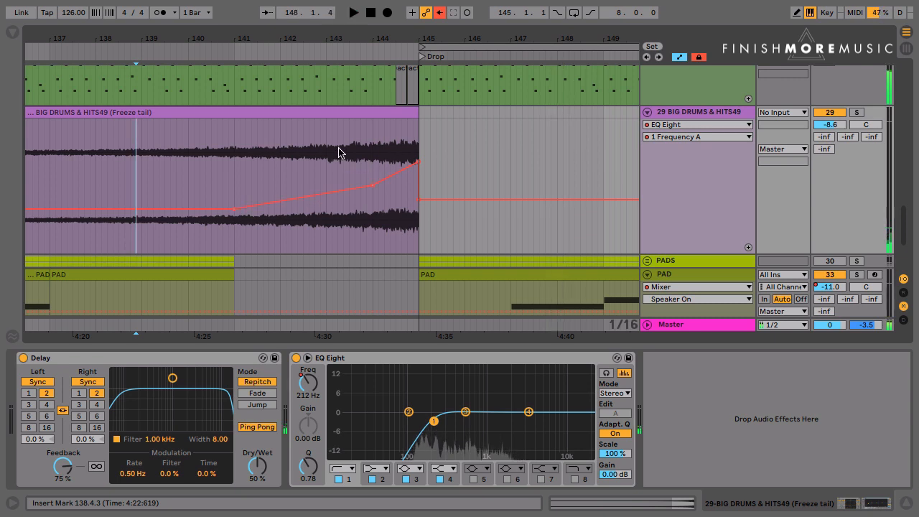
- Slightly lower the band 1 frequency automation points at the drop and at bar 144
{"action": "mouse_move", "coordinate": [418, 163]}
{"action": "left_click_drag", "start_coordinate": [418, 163], "coordinate": [418, 166]}
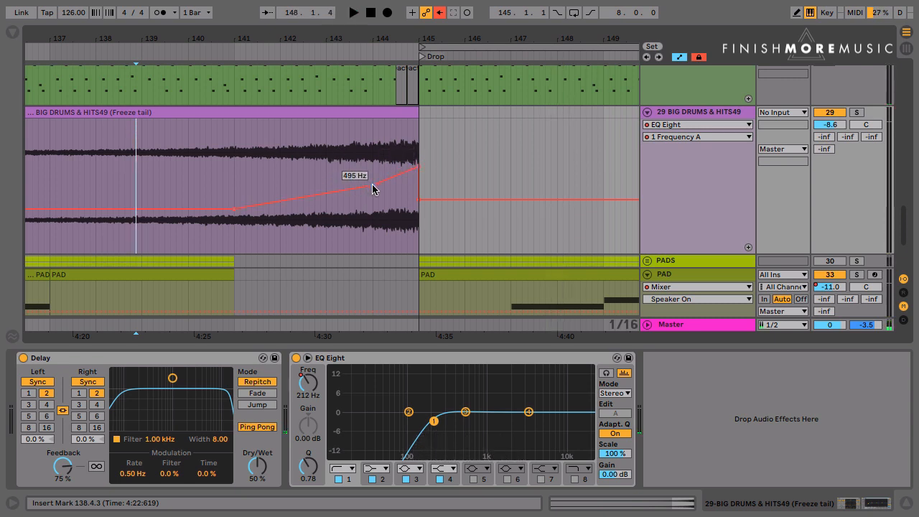
{"action": "left_click_drag", "start_coordinate": [372, 184], "coordinate": [372, 188]}
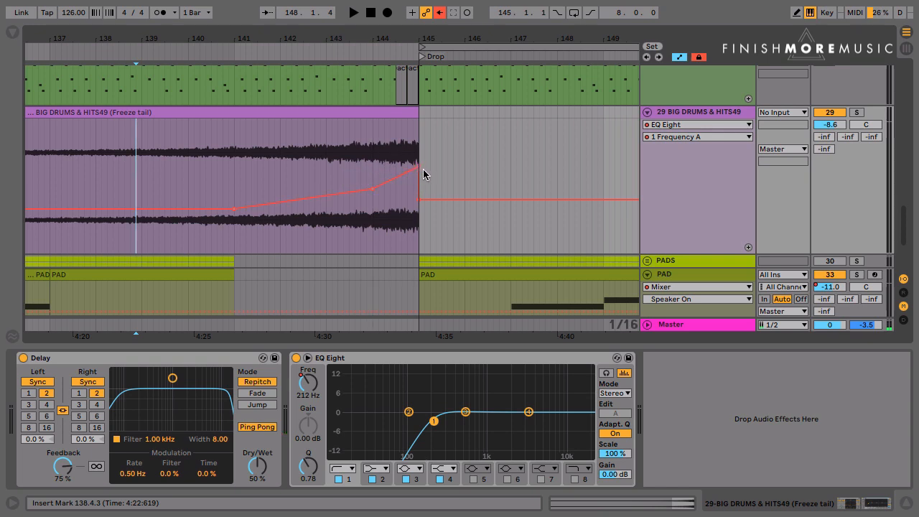
- Reactivate the muted LEAD clip at 144.3.1 and extend the reverse clip's end slightly past the drop at bar 145
{"action": "scroll", "coordinate": [402, 160], "scroll_direction": "up", "scroll_amount": 3}
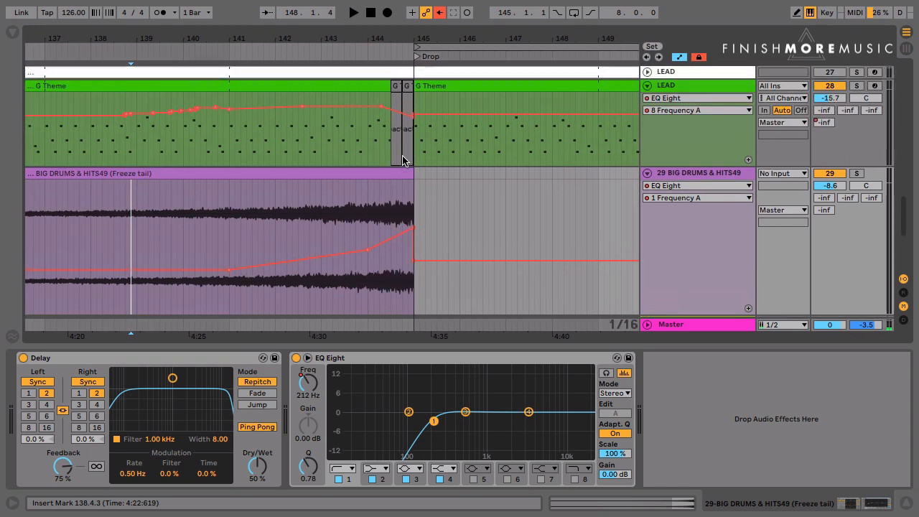
{"action": "left_click", "coordinate": [397, 86]}
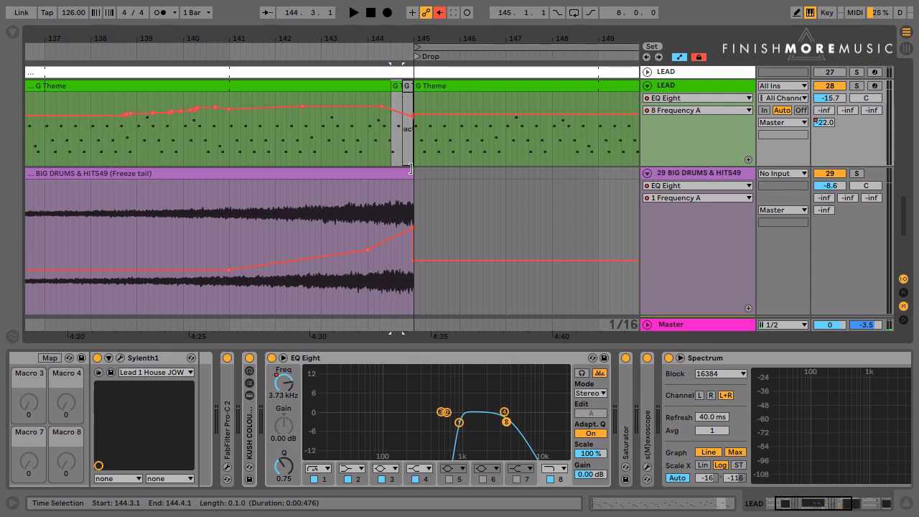
{"action": "left_click_drag", "start_coordinate": [414, 175], "coordinate": [430, 175]}
- Play the full mix from 143.1.2 through the drop to check the transition
{"action": "left_click", "coordinate": [323, 222]}
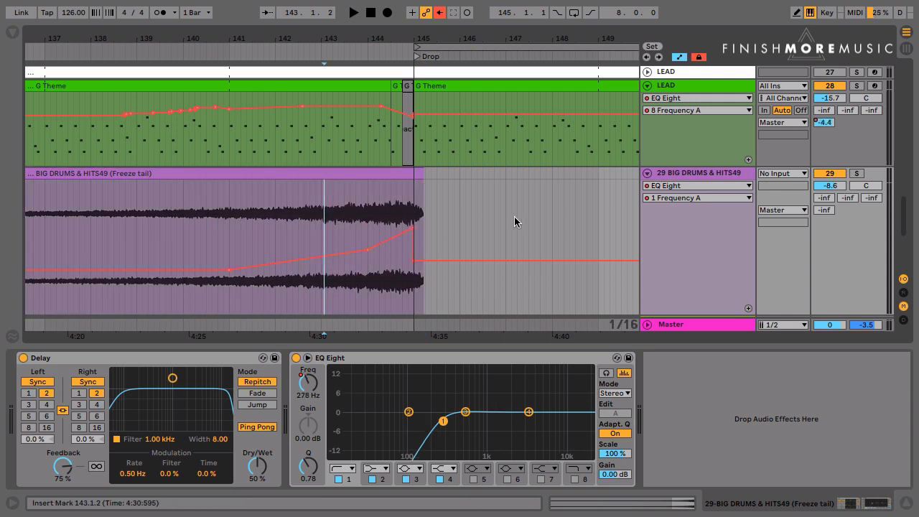
{"action": "key", "text": "space"}
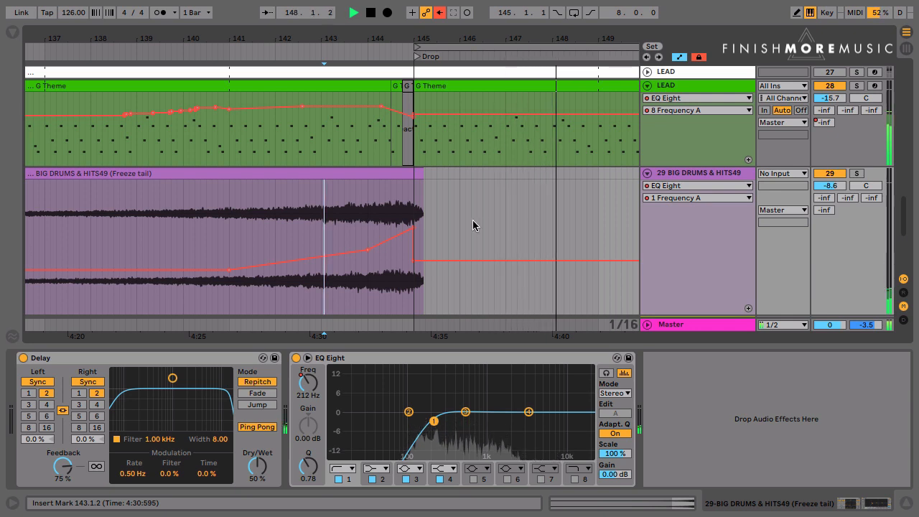
{"action": "key", "text": "space"}
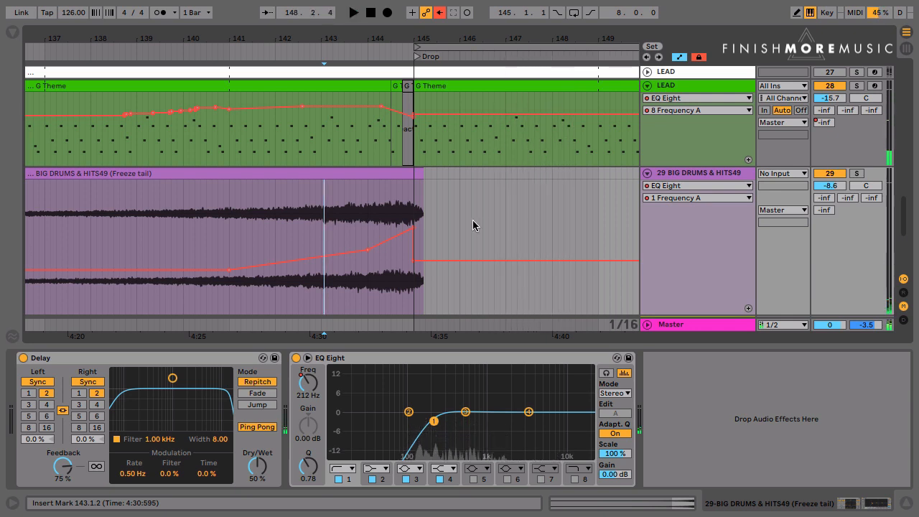